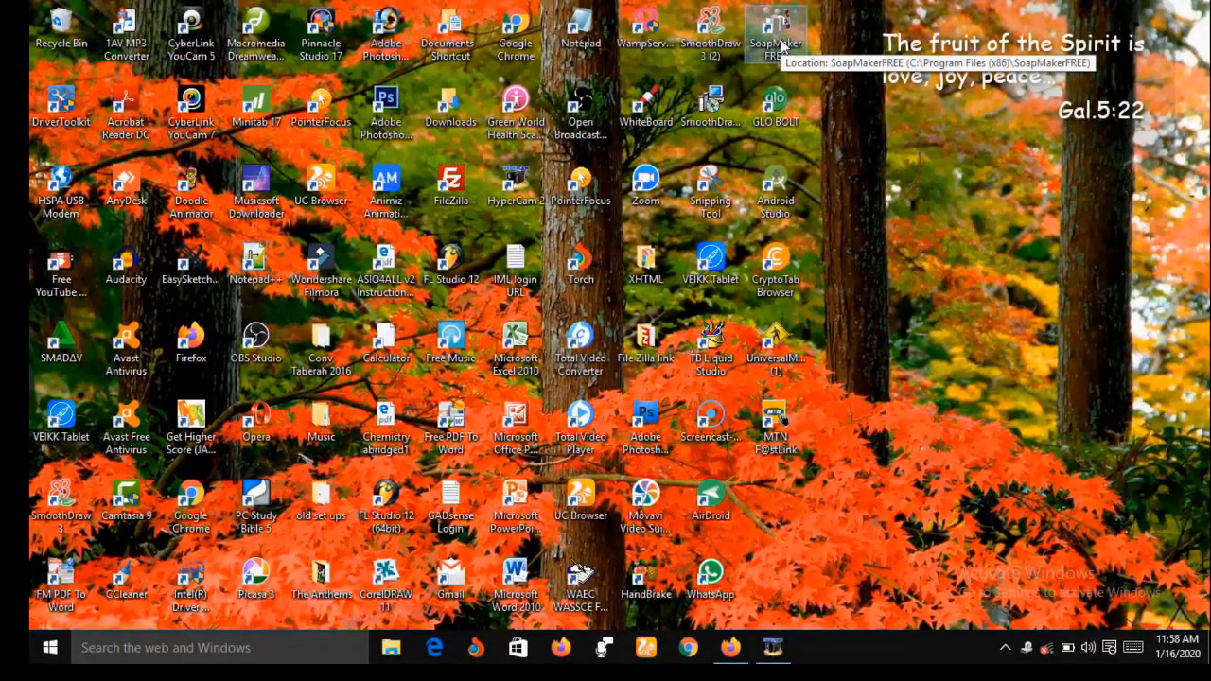
# Step: Launch SoapMaker FREE, dismiss the startup tip and create a new Solid Soap (NaOH) recipe
pyautogui.doubleClick(782, 45)
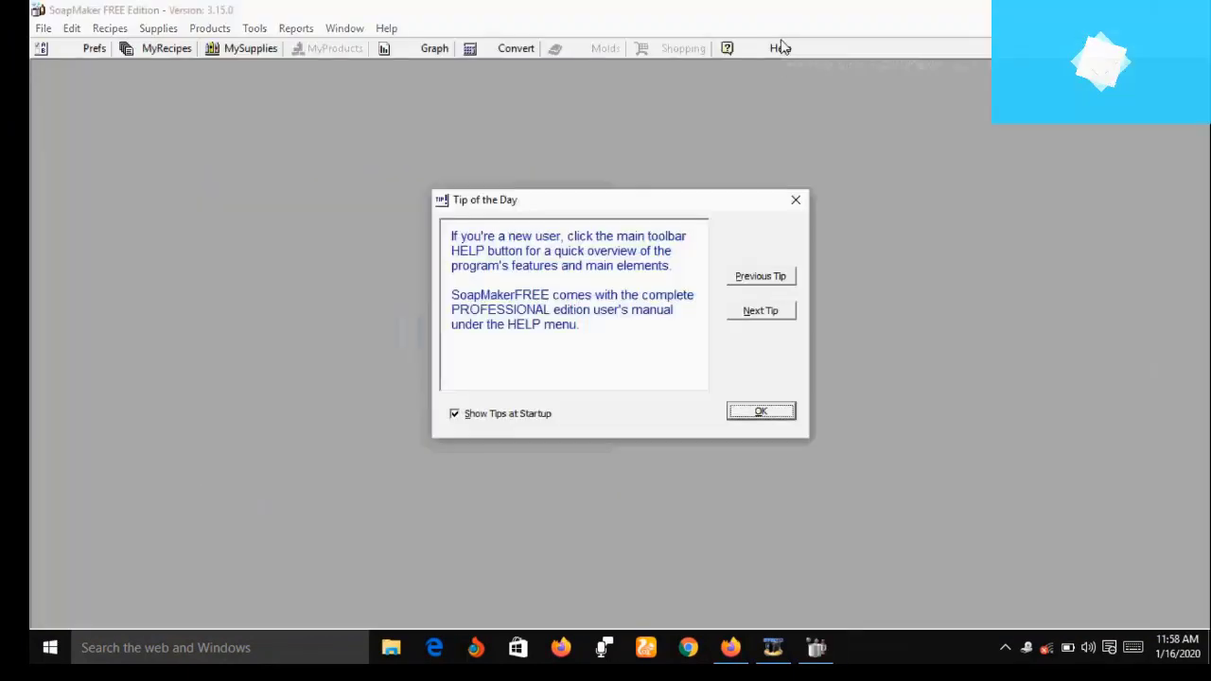
pyautogui.click(795, 200)
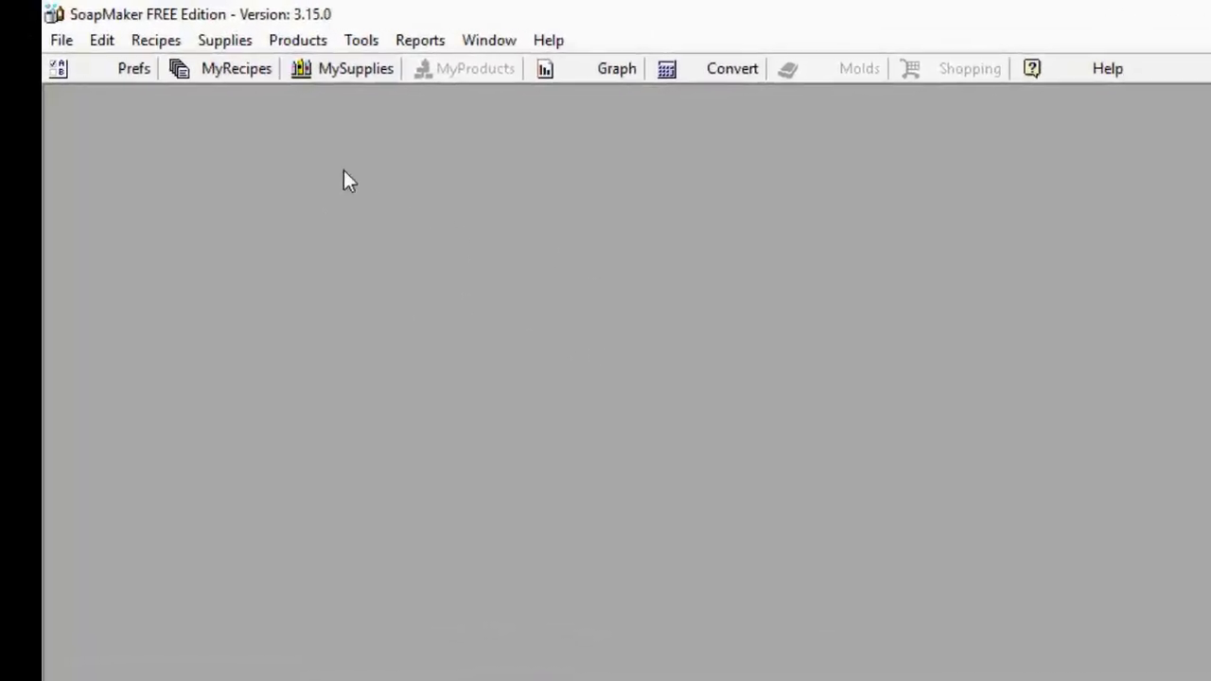
pyautogui.click(232, 68)
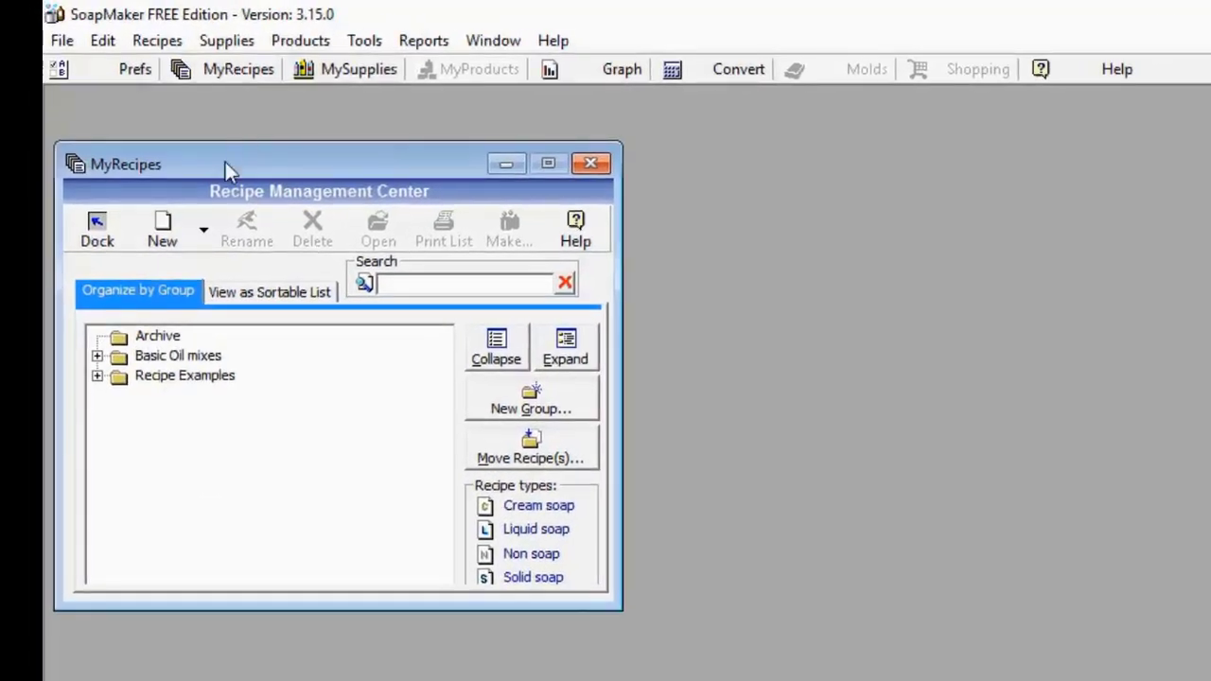
pyautogui.click(204, 235)
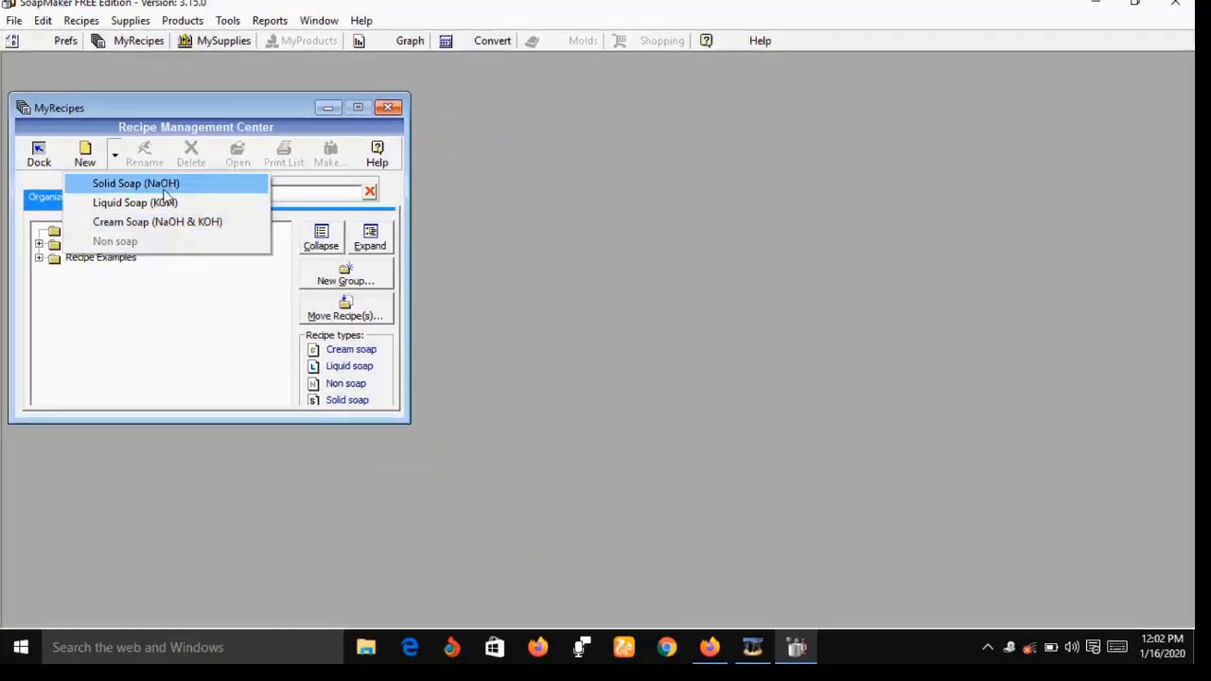
pyautogui.click(164, 186)
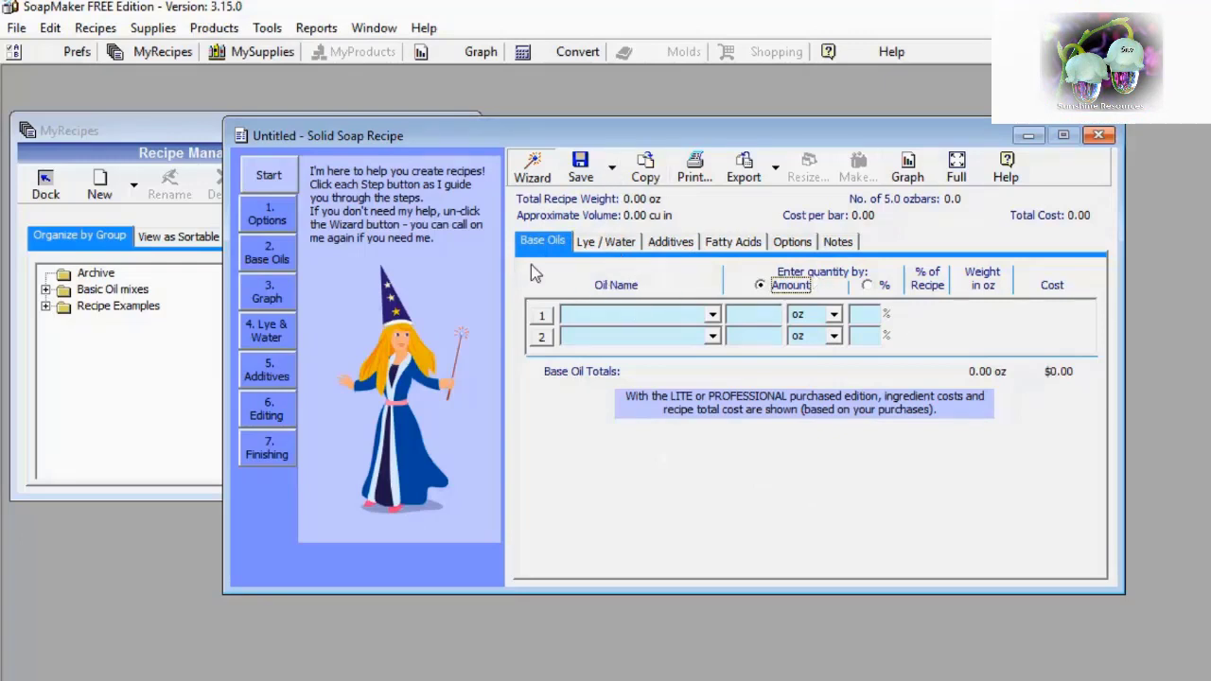
# Step: Set the recipe's water volume and recipe volume units to ml and its calculated weight units to gr
pyautogui.click(791, 242)
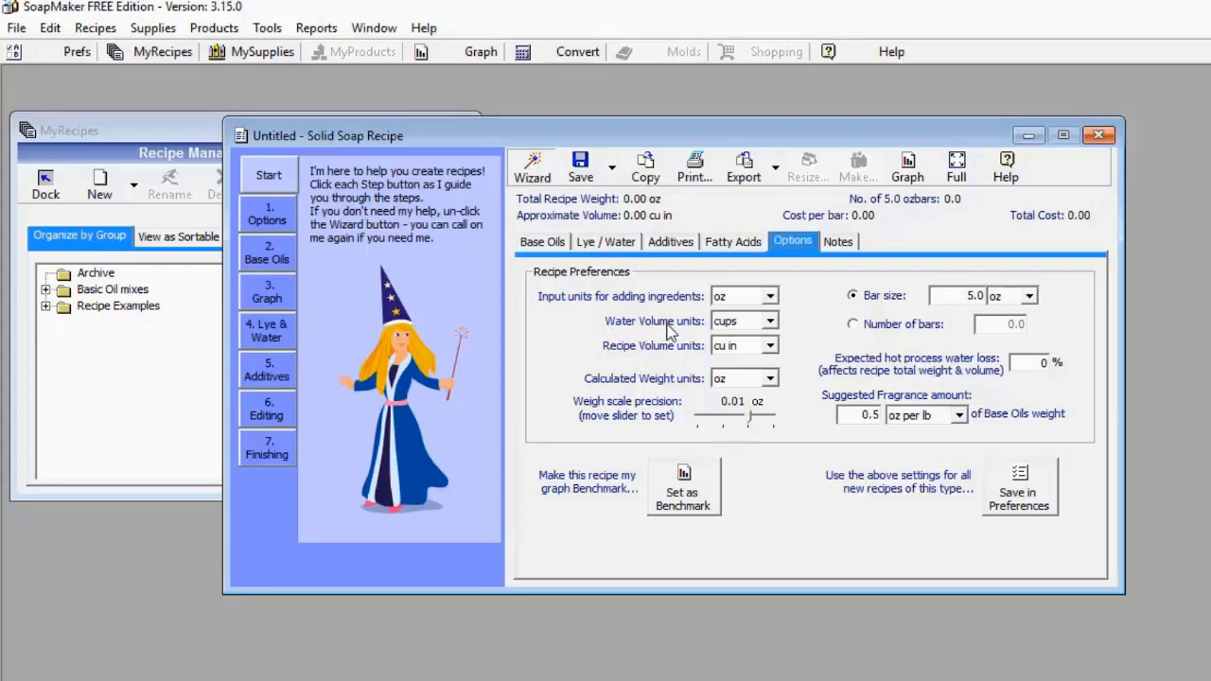
pyautogui.click(770, 321)
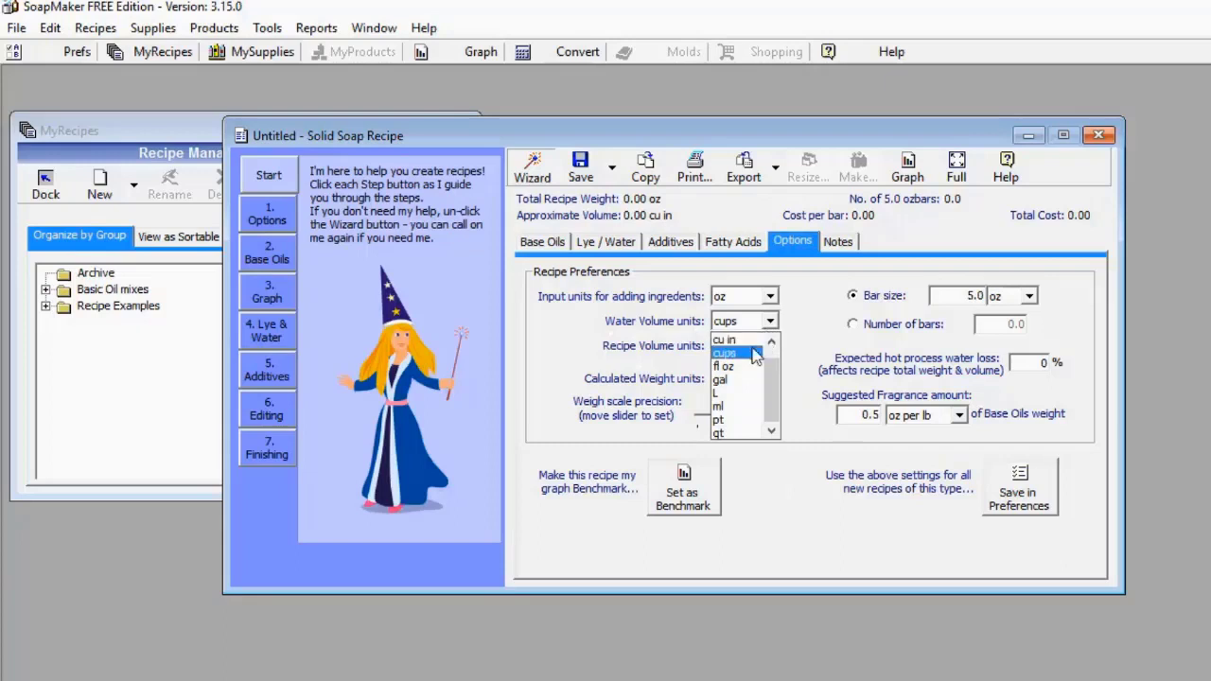
pyautogui.click(740, 406)
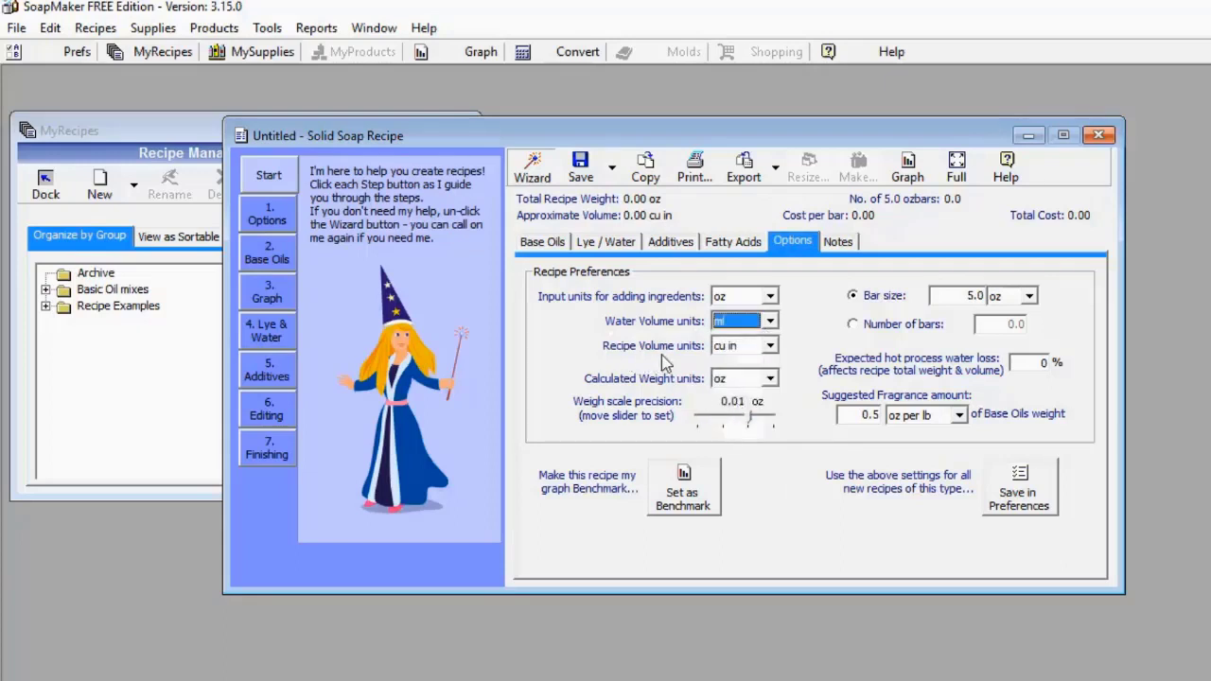
pyautogui.click(771, 347)
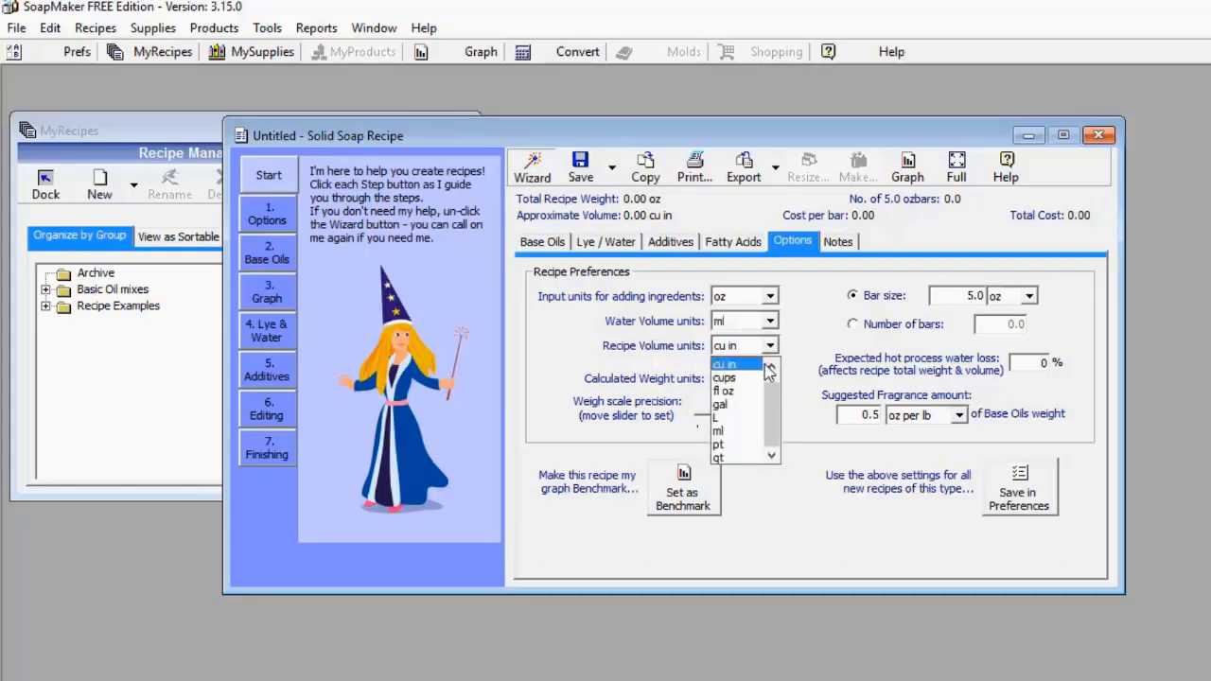
pyautogui.click(747, 433)
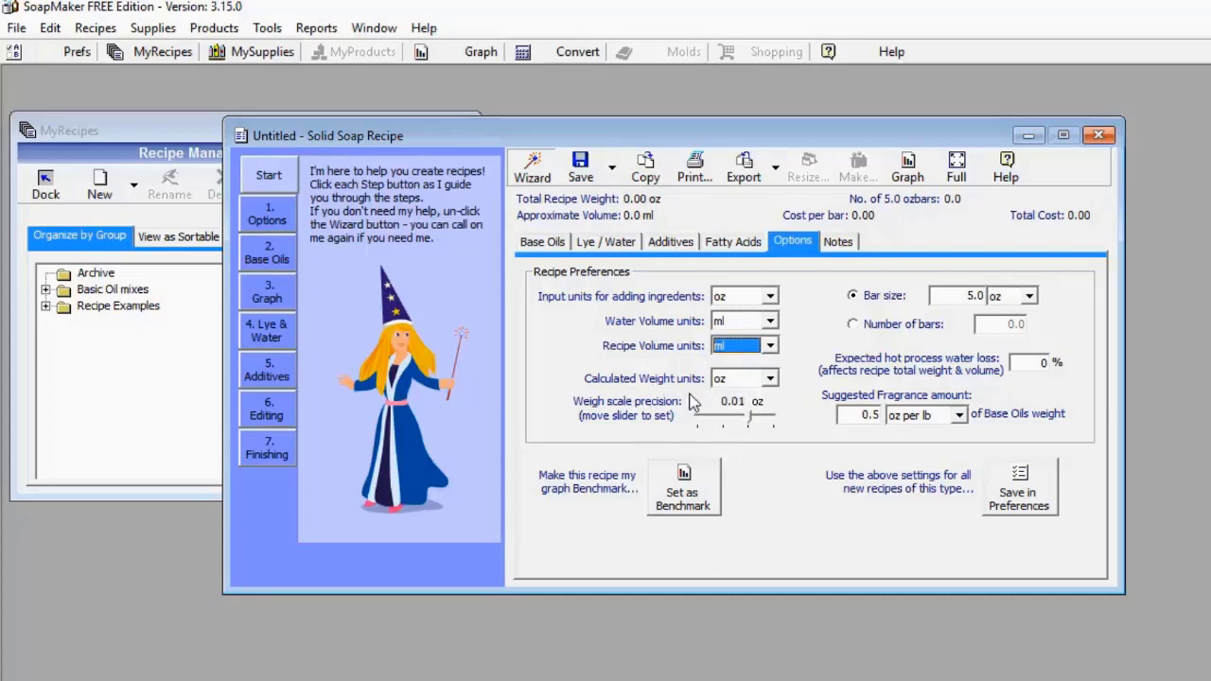
pyautogui.click(771, 379)
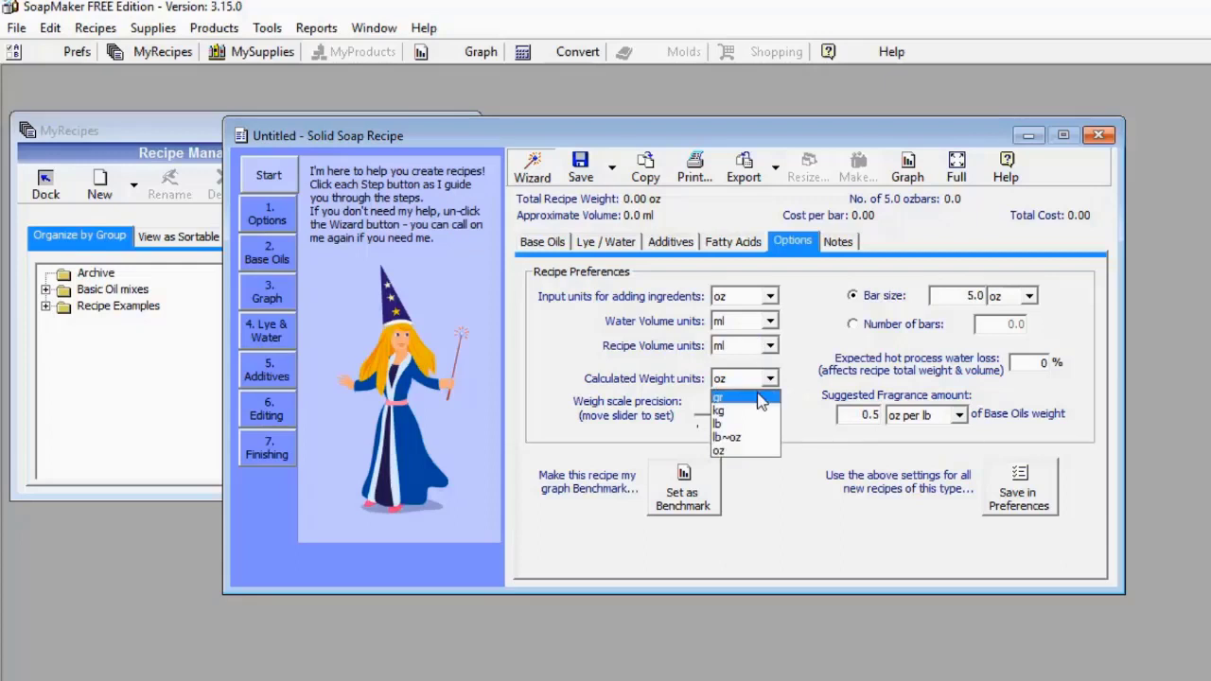
pyautogui.click(754, 399)
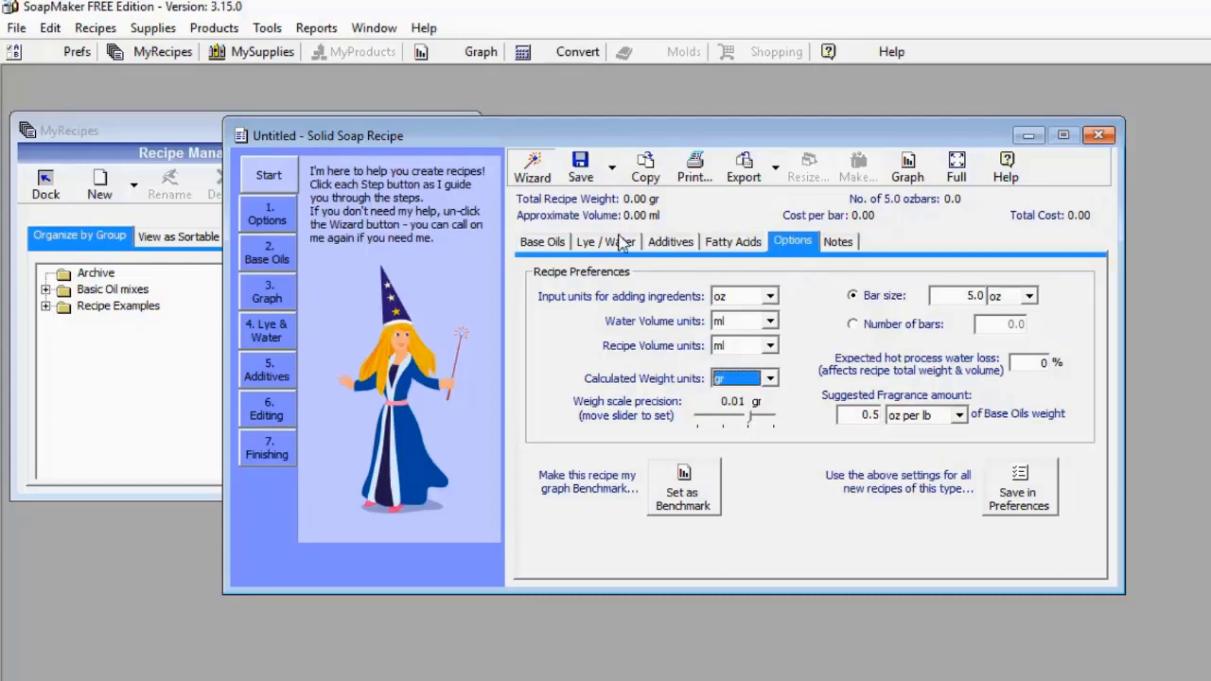
# Step: Add Palm Kernel as the first base oil and Olive as the second
pyautogui.click(536, 245)
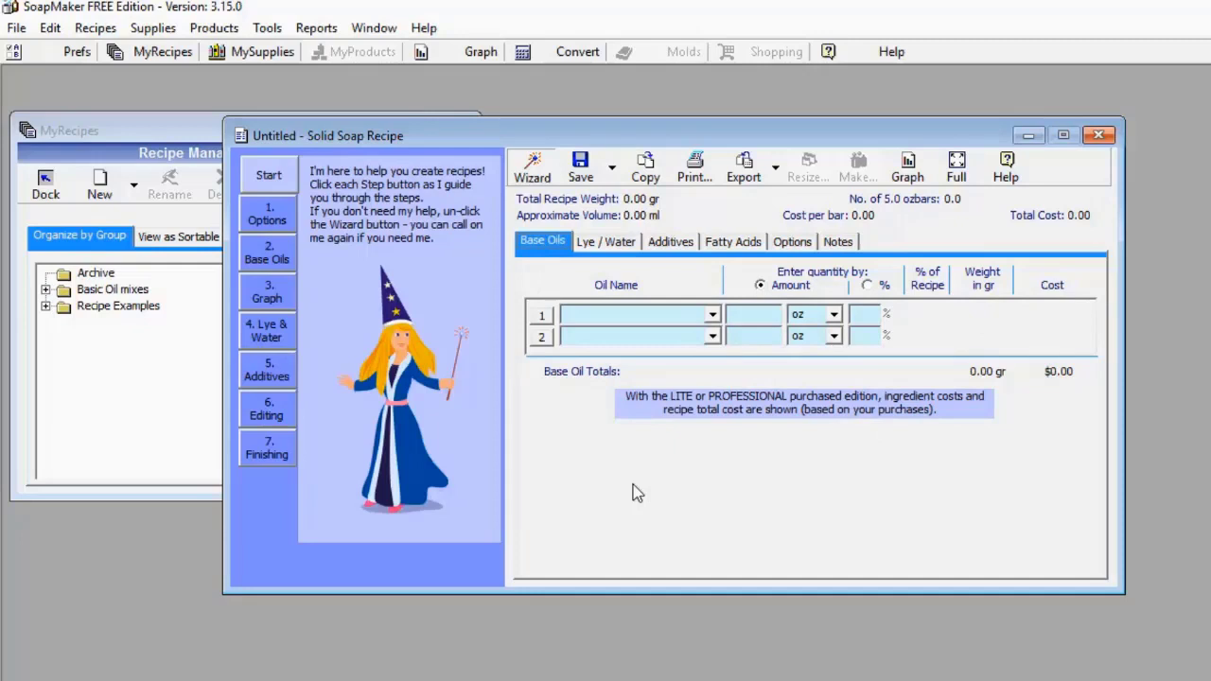
pyautogui.click(714, 315)
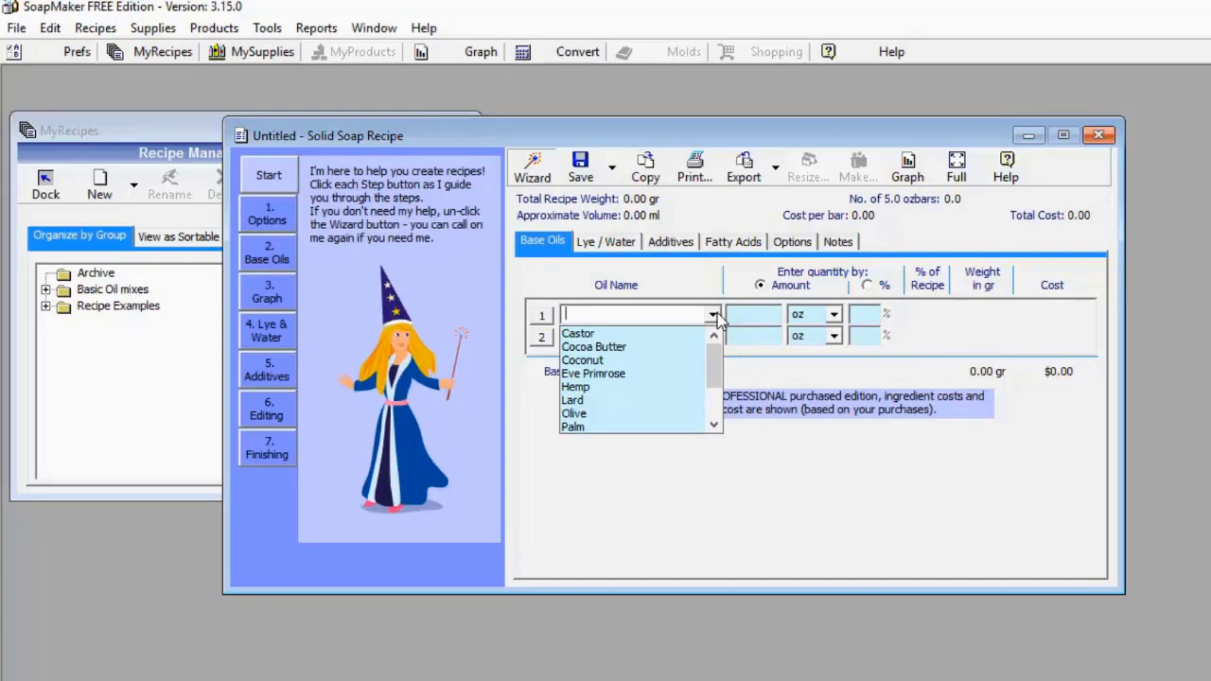
pyautogui.moveTo(716, 353)
pyautogui.mouseDown()
pyautogui.moveTo(718, 395)
pyautogui.moveTo(717, 357)
pyautogui.moveTo(717, 379)
pyautogui.mouseUp()
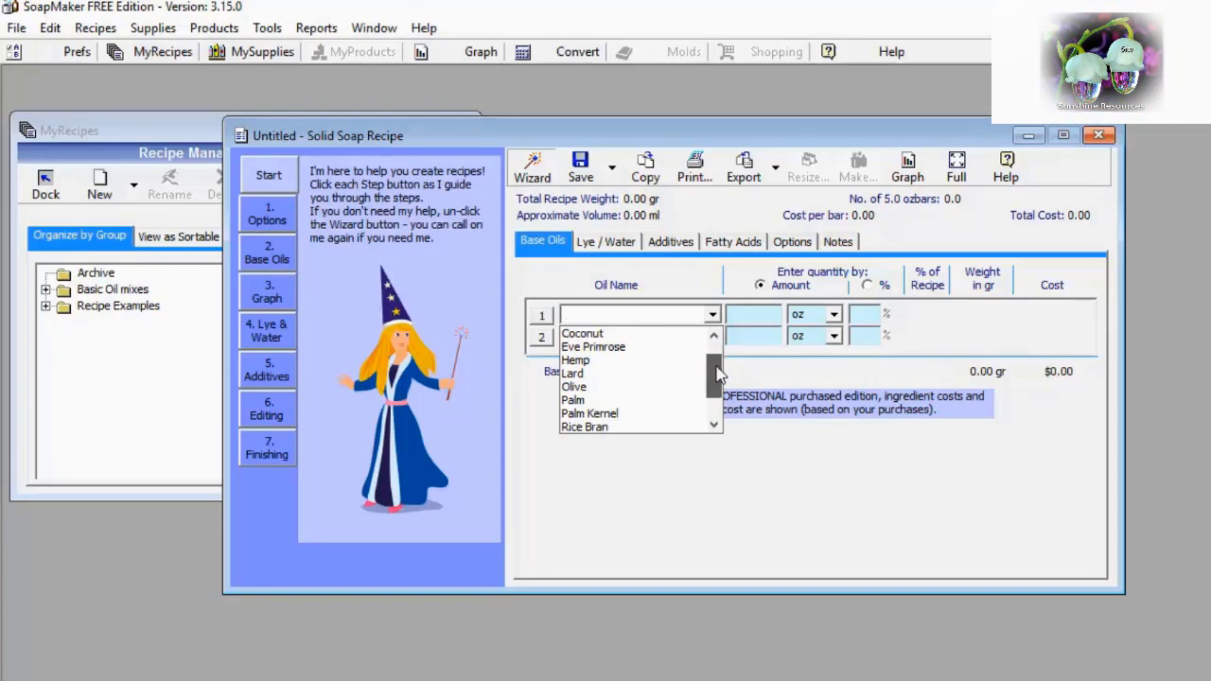
pyautogui.click(643, 413)
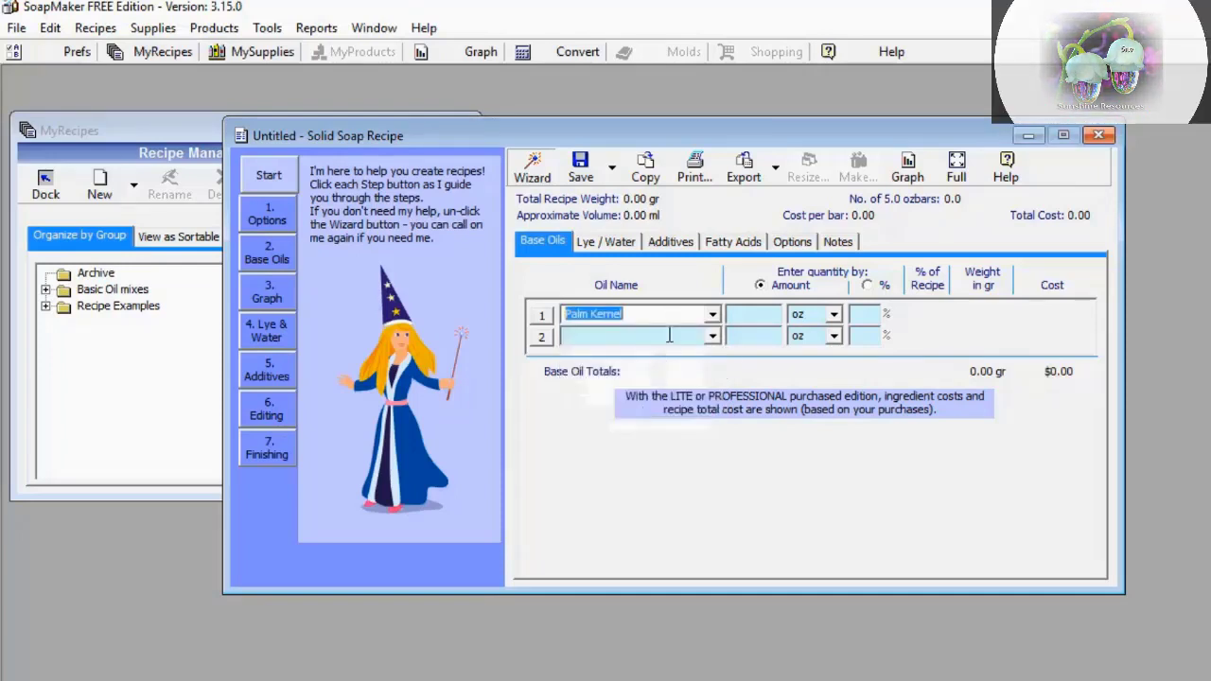
pyautogui.click(712, 337)
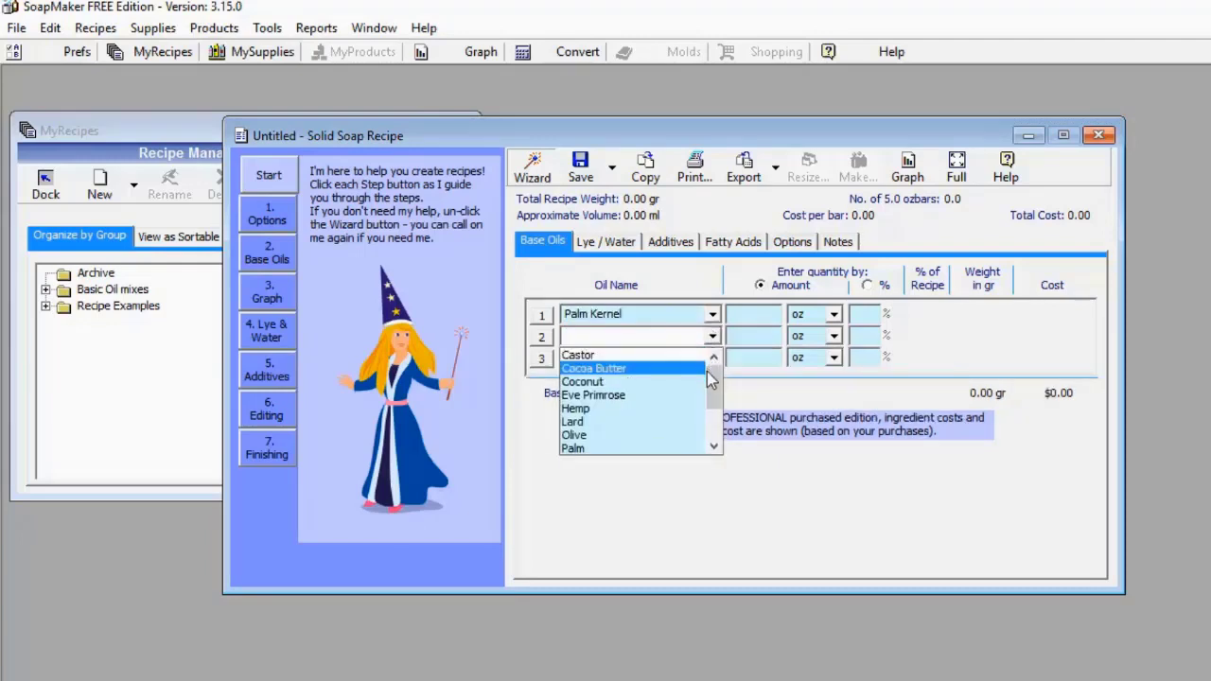
pyautogui.click(655, 436)
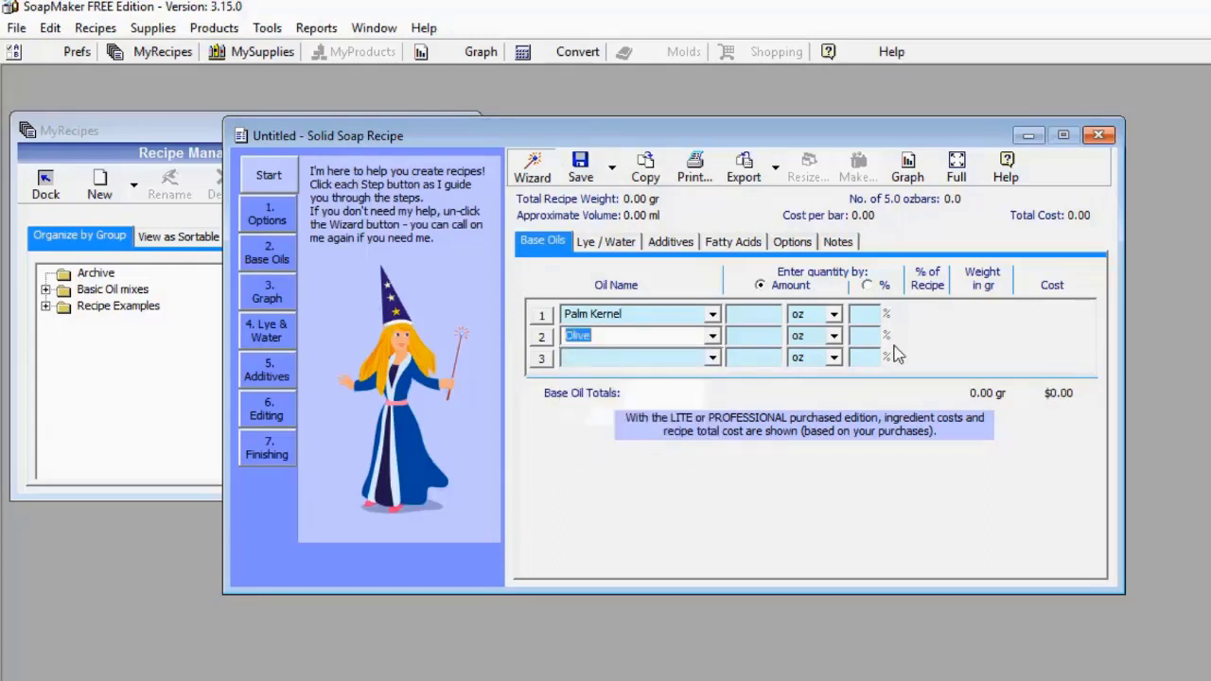
# Step: Set the base oil amounts to 800 ml of Palm Kernel and 200 ml of Olive
pyautogui.click(748, 314)
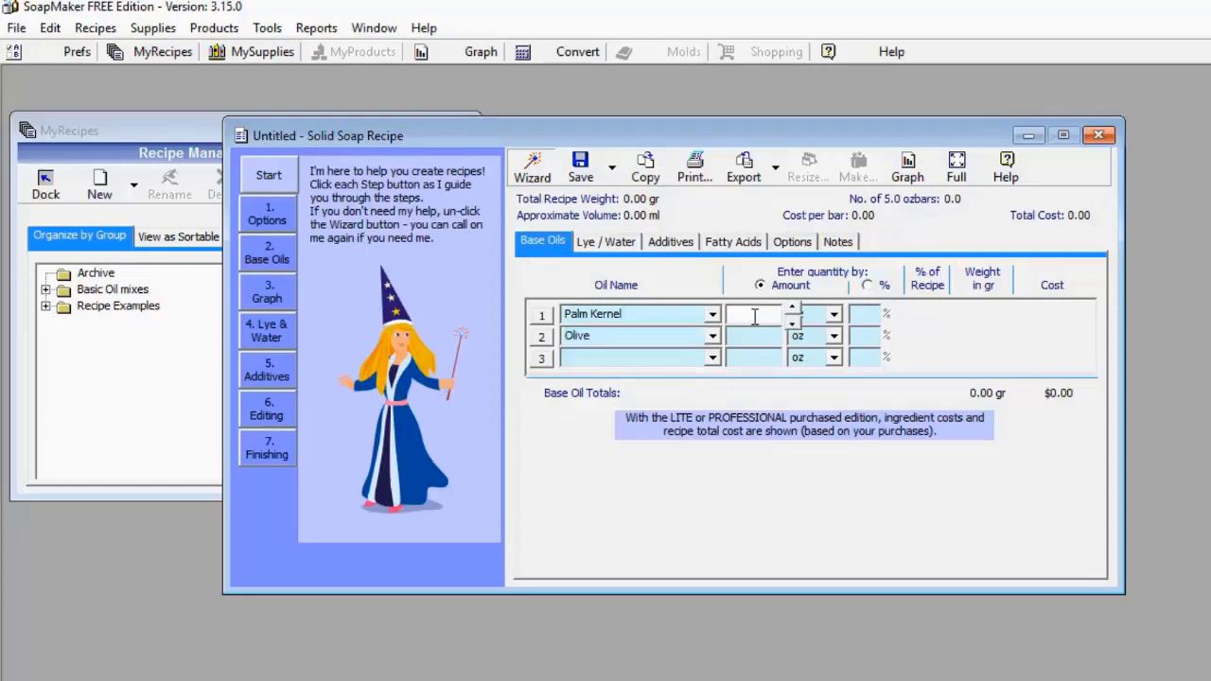
pyautogui.click(833, 315)
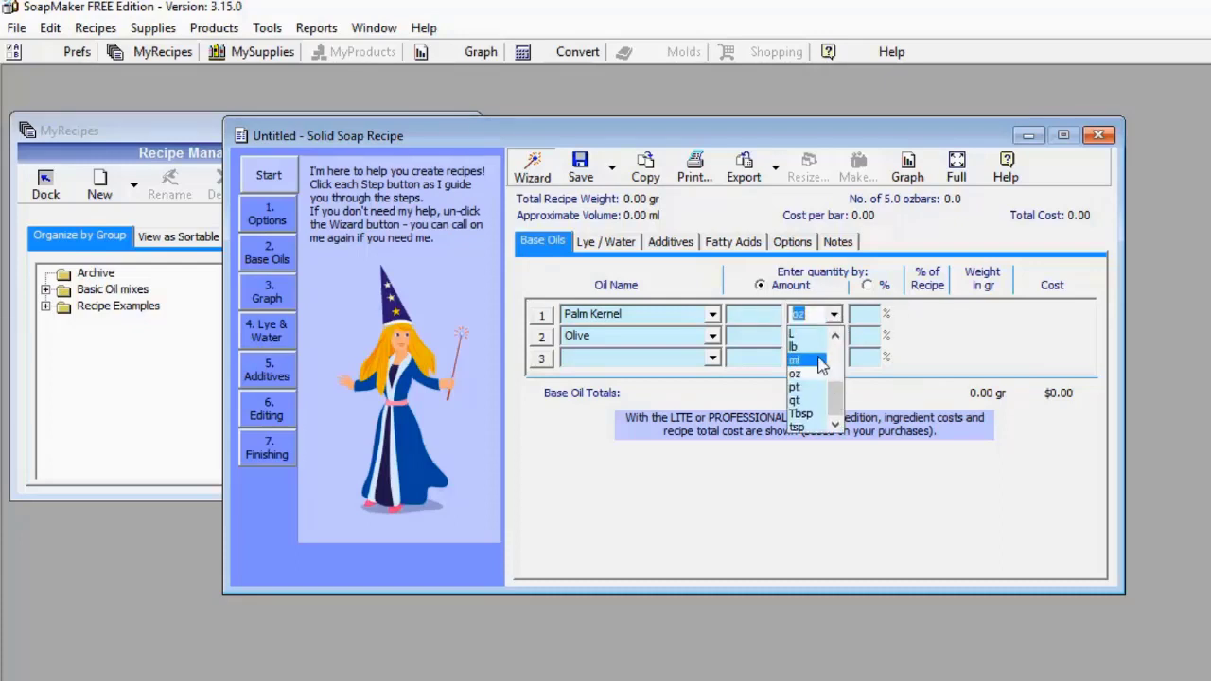
pyautogui.click(819, 362)
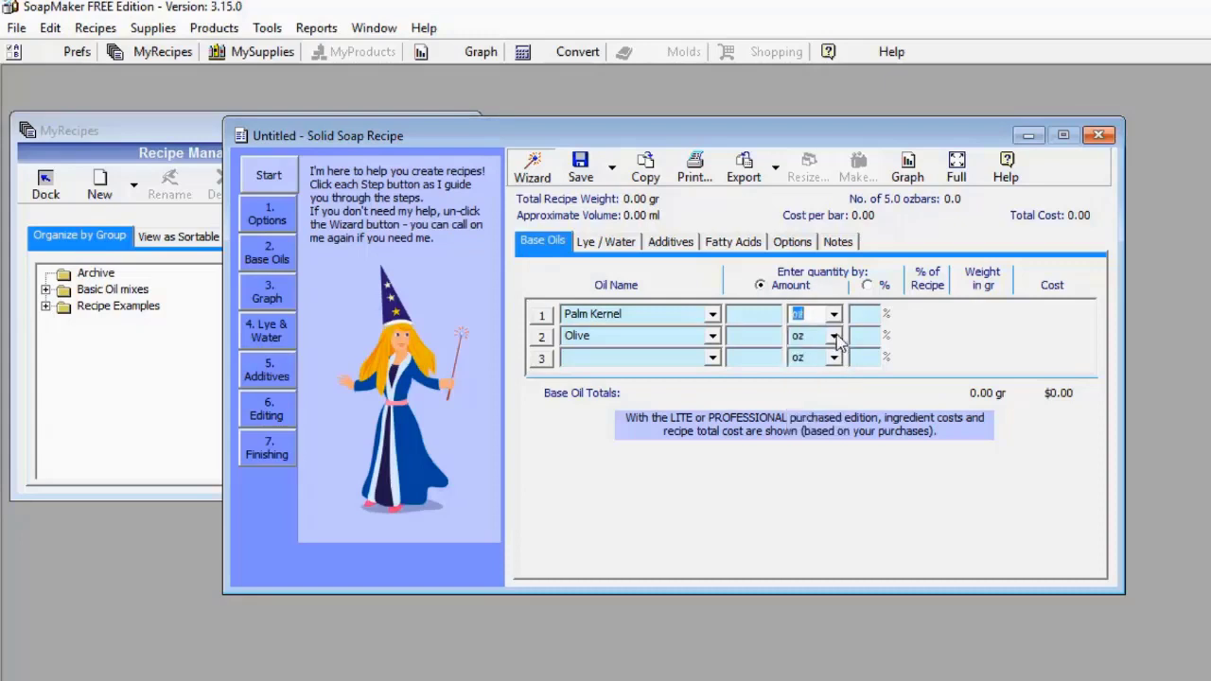
pyautogui.click(834, 337)
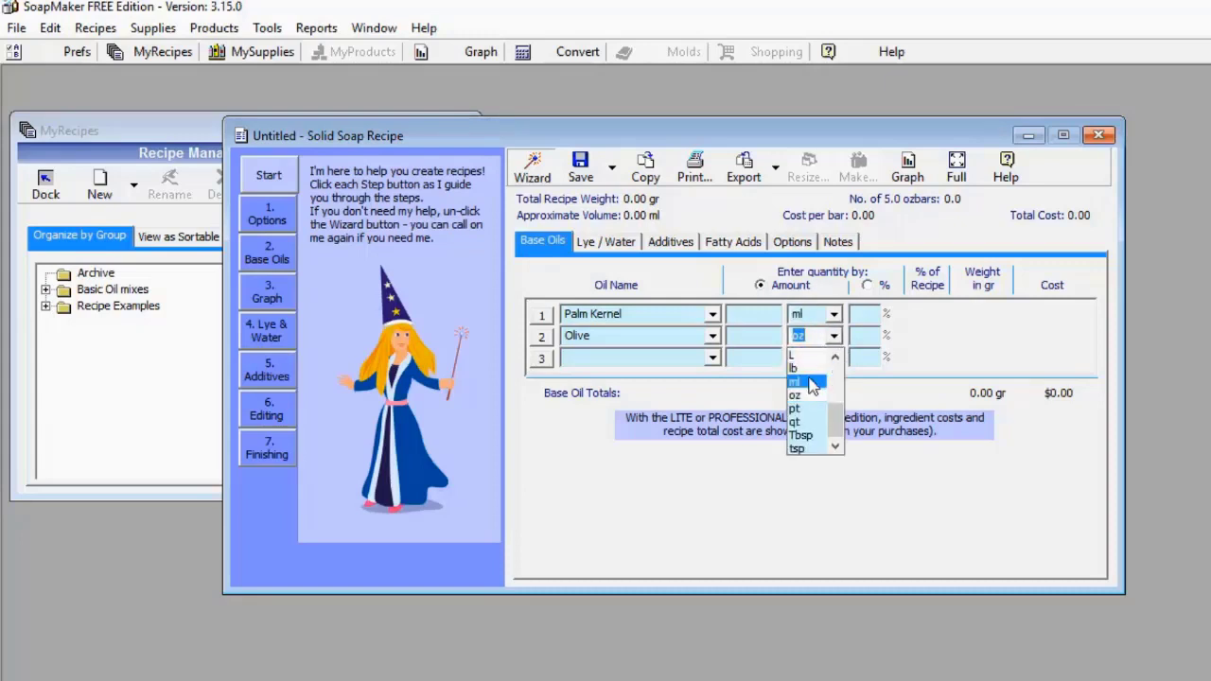
pyautogui.click(811, 383)
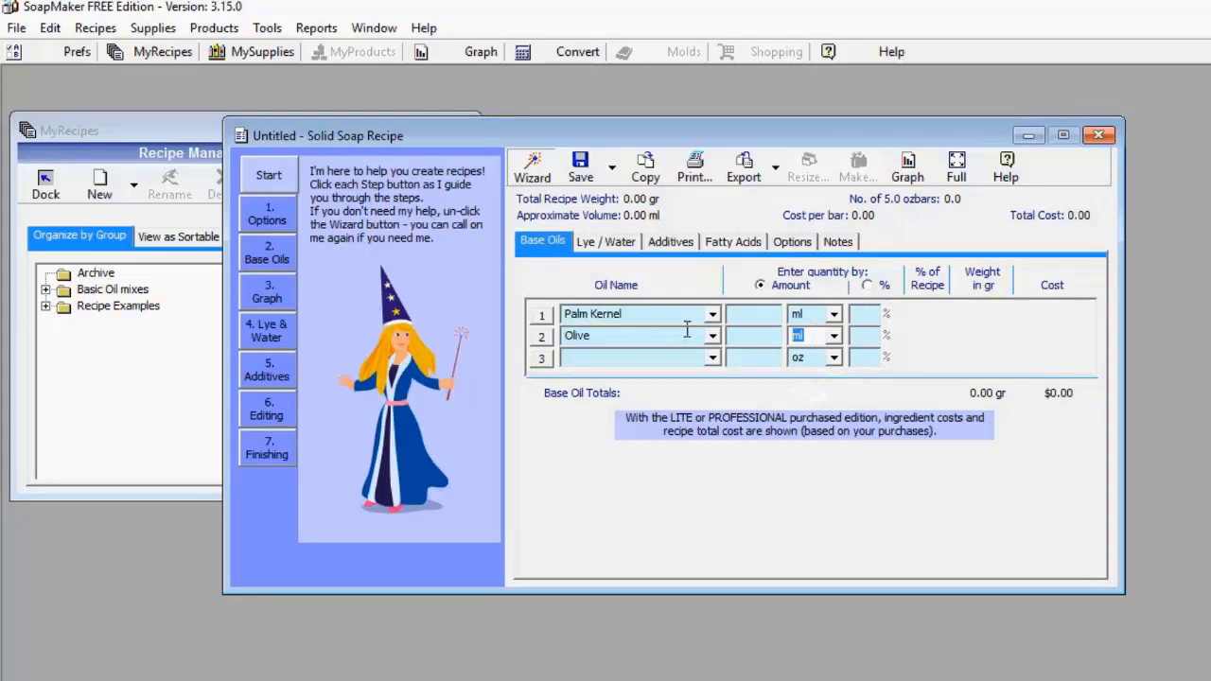
pyautogui.click(748, 315)
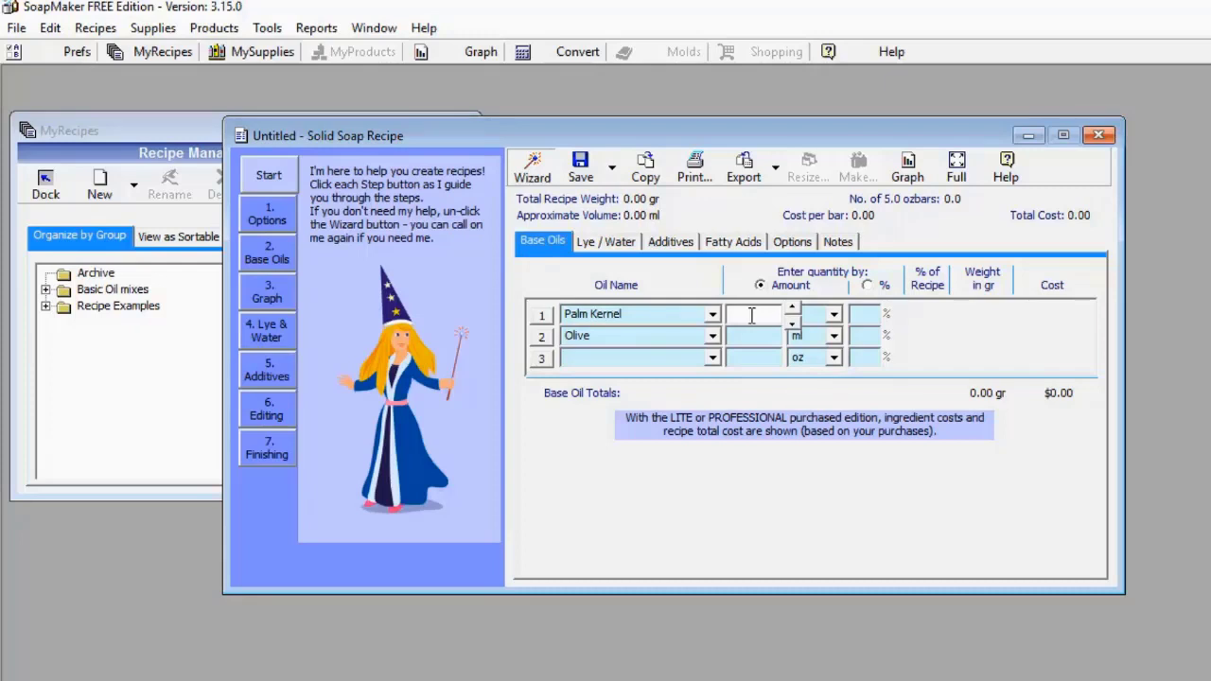
pyautogui.write('800')
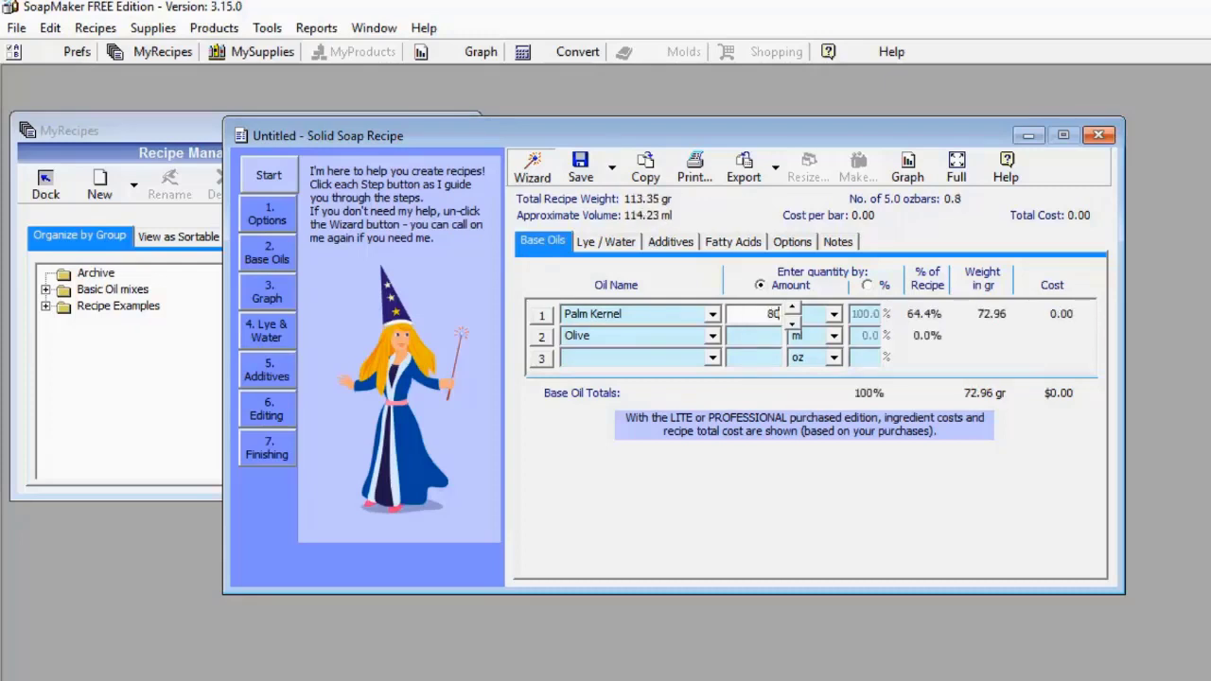
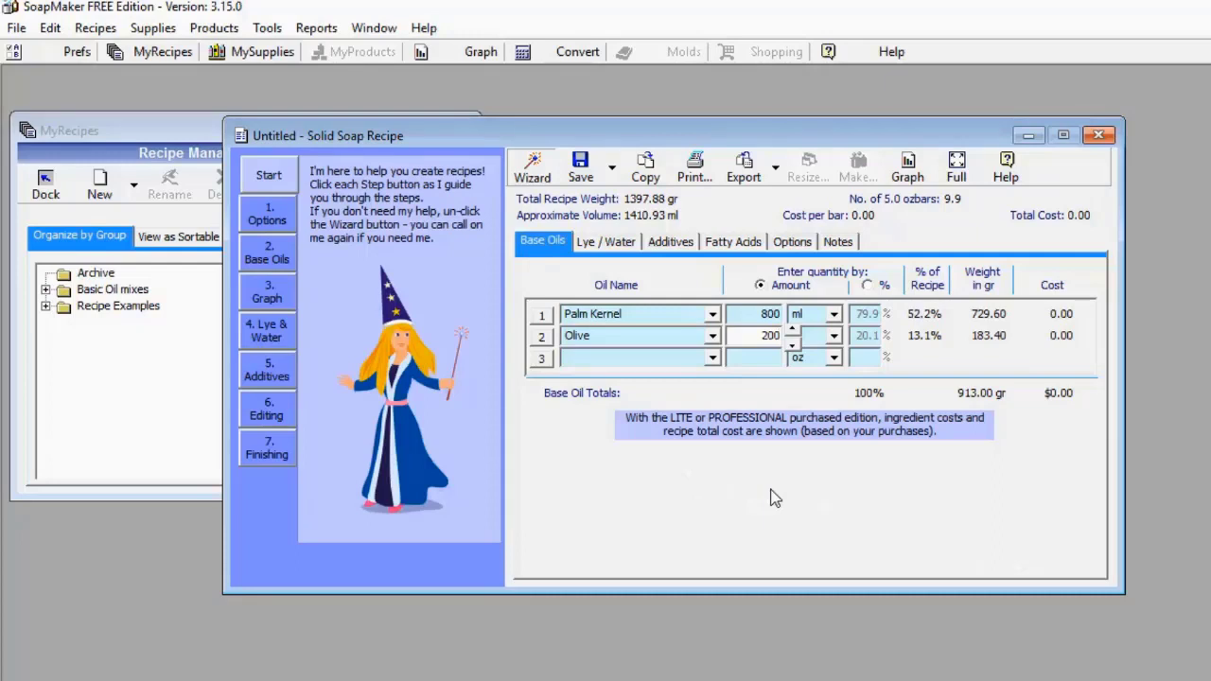
# Step: Switch the recipe's water adjustment method to Water/Lye Ratio and set the ratio to 300
pyautogui.click(599, 243)
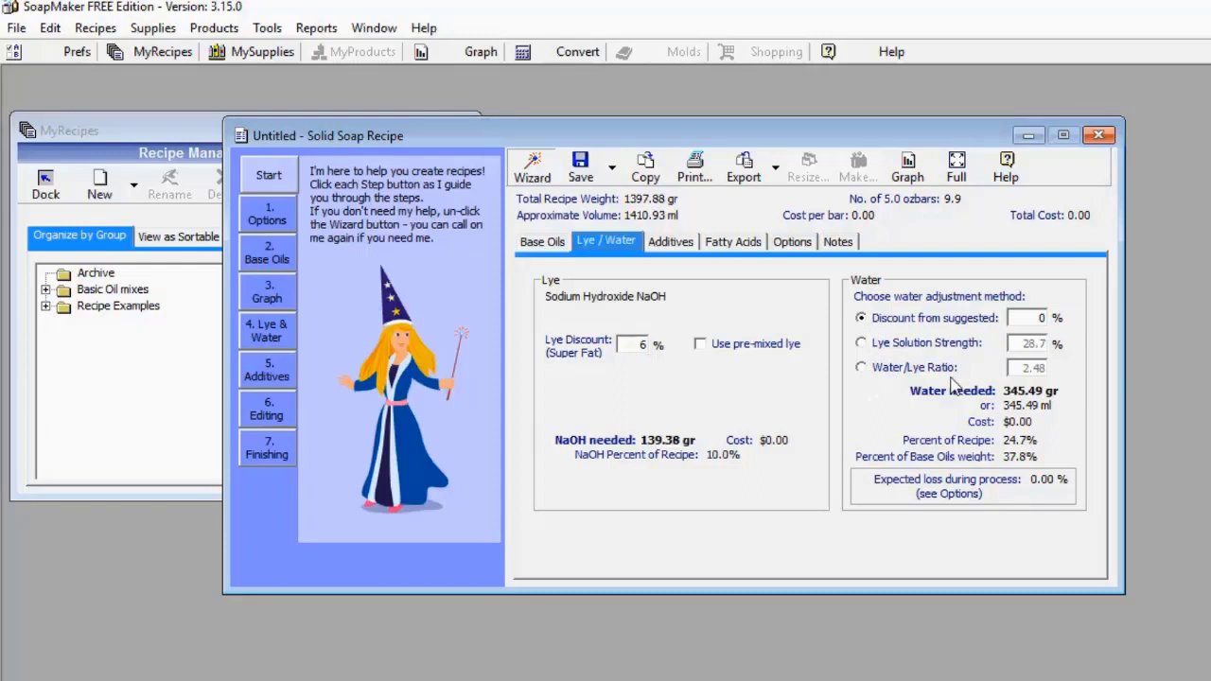
pyautogui.click(860, 369)
pyautogui.write('300')
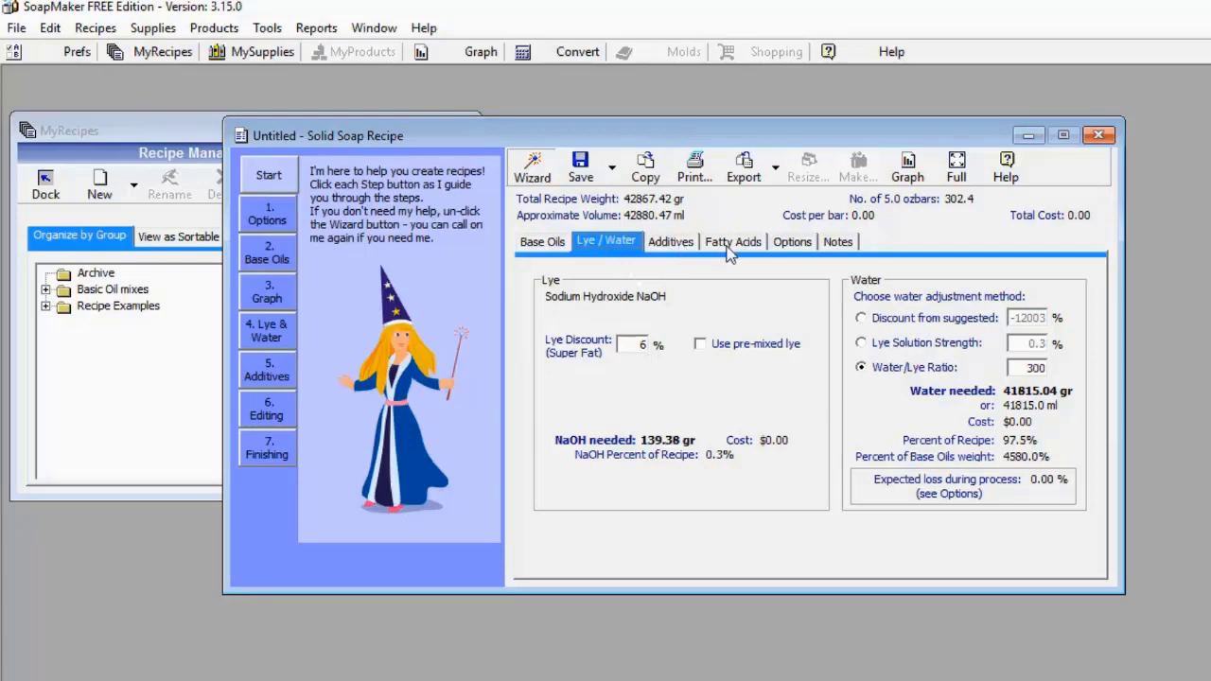
# Step: Examine the categories available for the recipe's first additive without choosing one
pyautogui.click(671, 244)
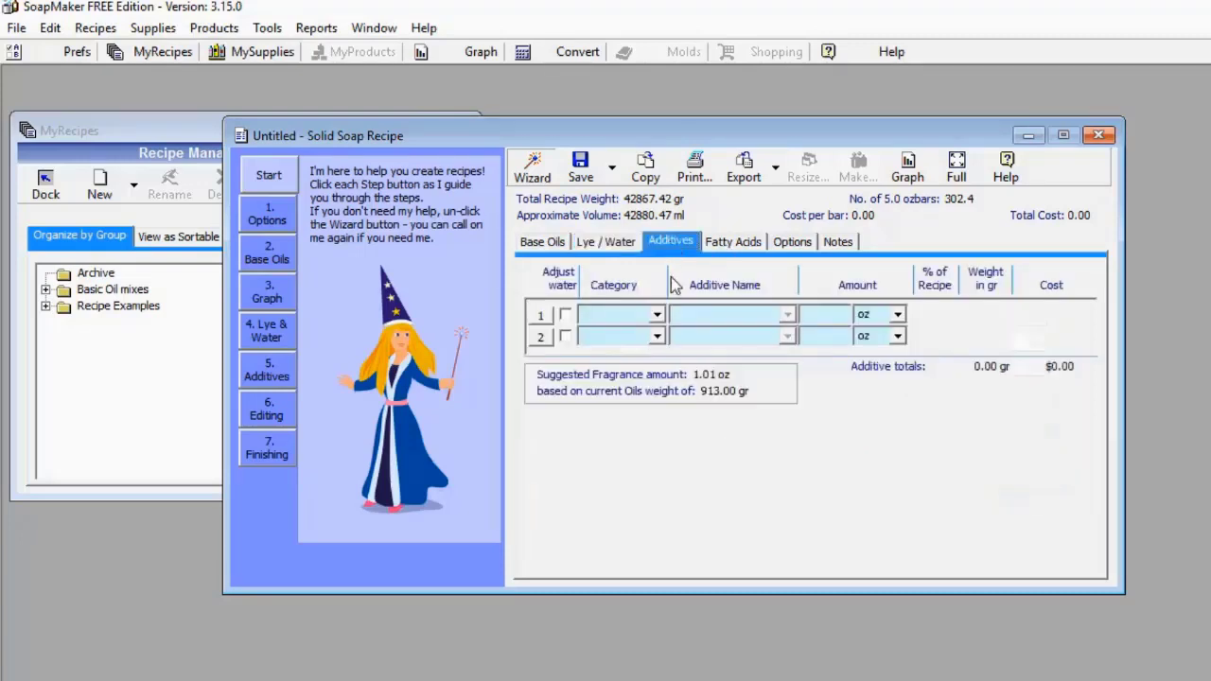
pyautogui.click(656, 316)
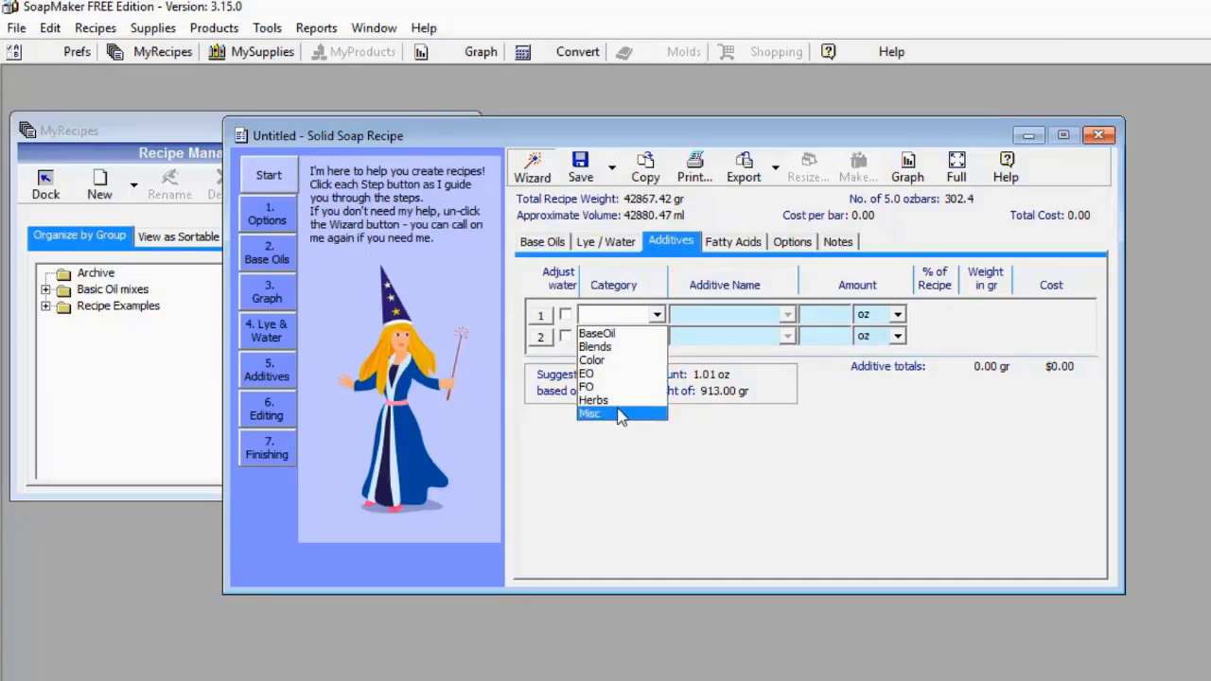
pyautogui.click(685, 435)
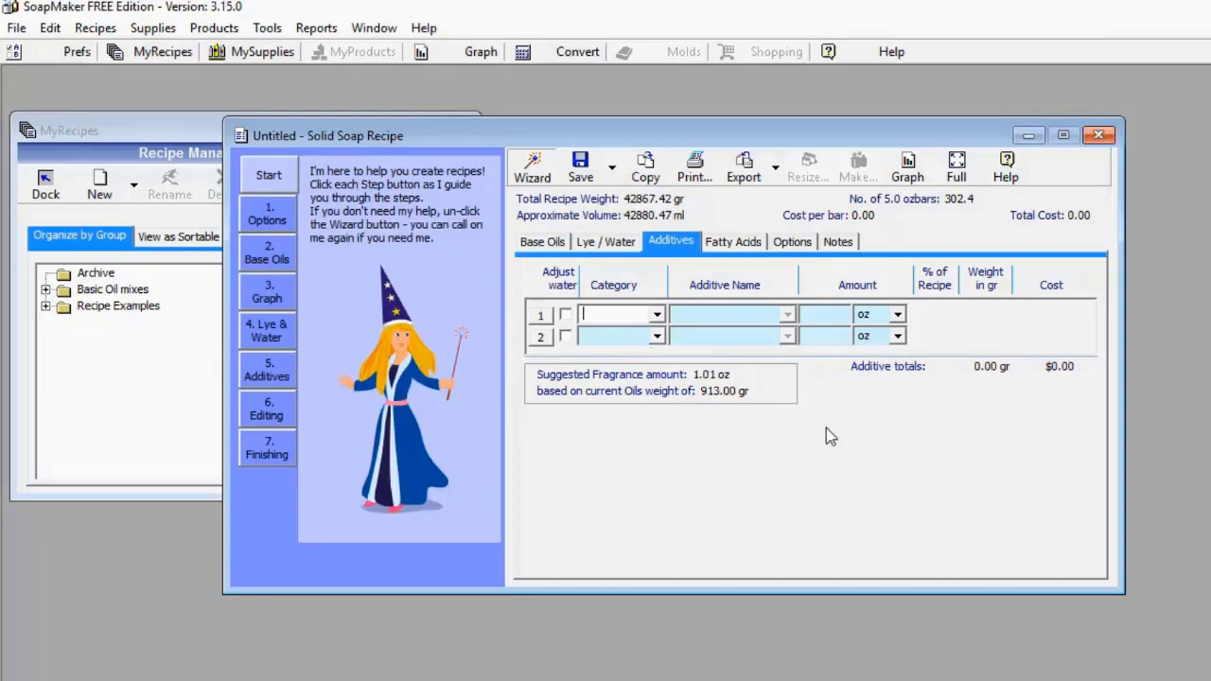
# Step: Review the recipe's fatty acid composition, options and notes, and display the graph of predicted soap qualities
pyautogui.click(740, 245)
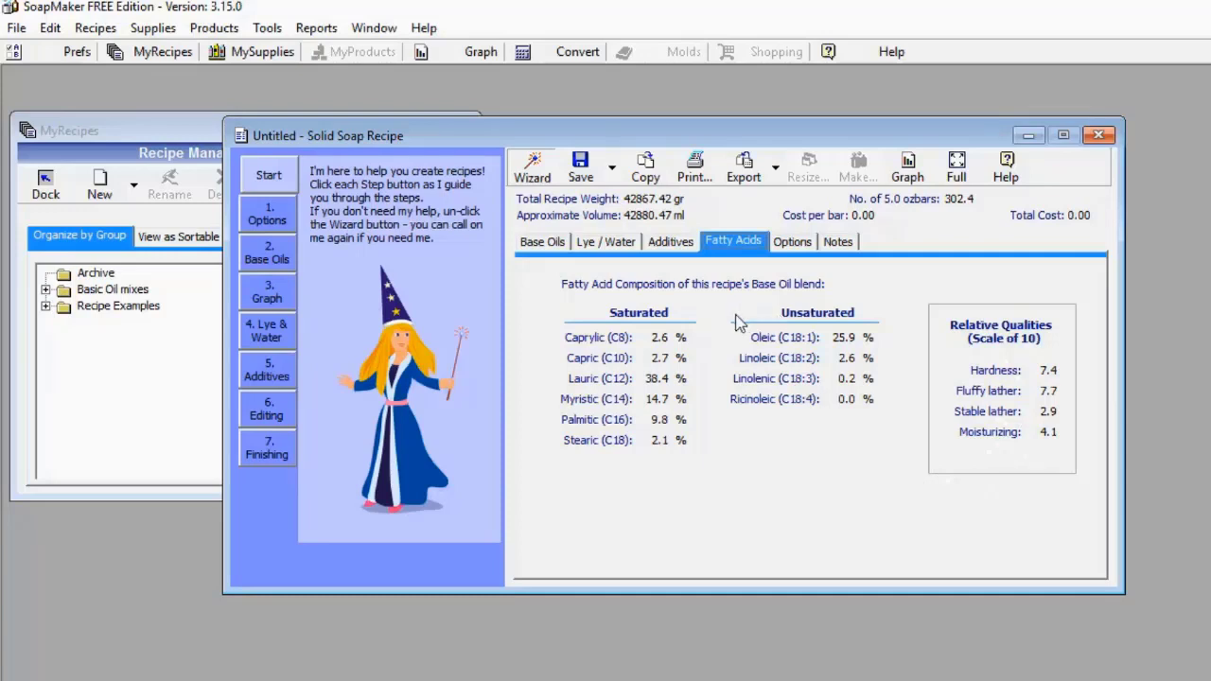
pyautogui.click(794, 242)
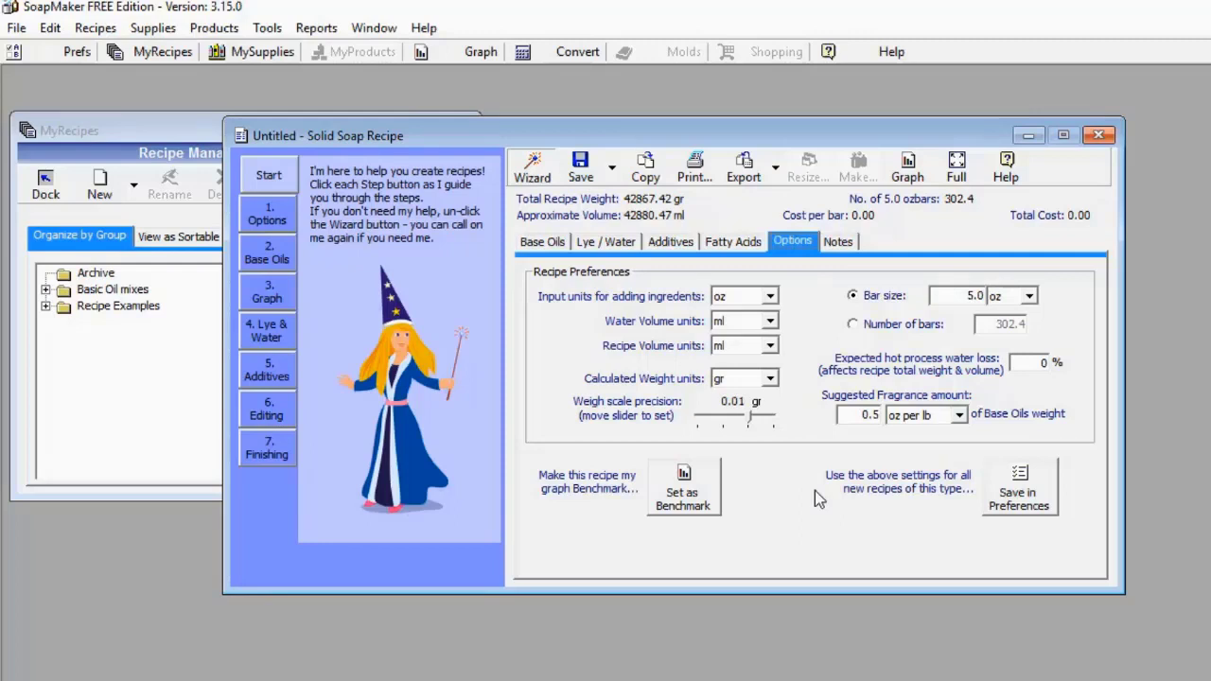
pyautogui.click(837, 243)
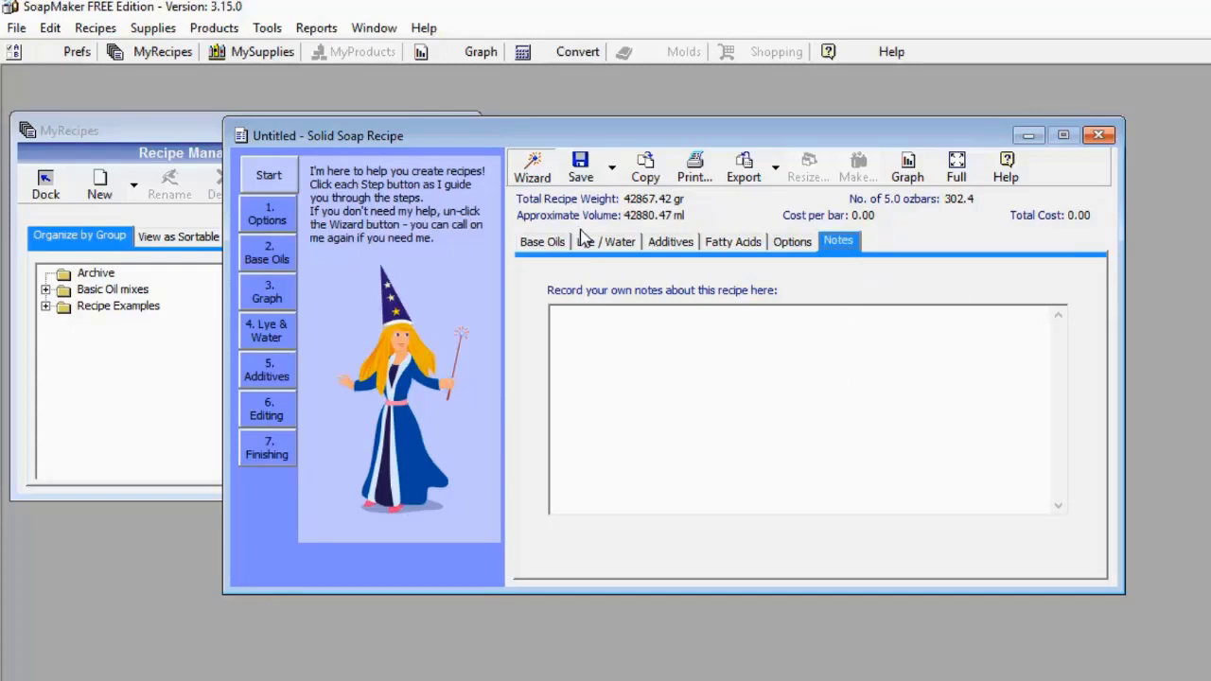
pyautogui.click(910, 178)
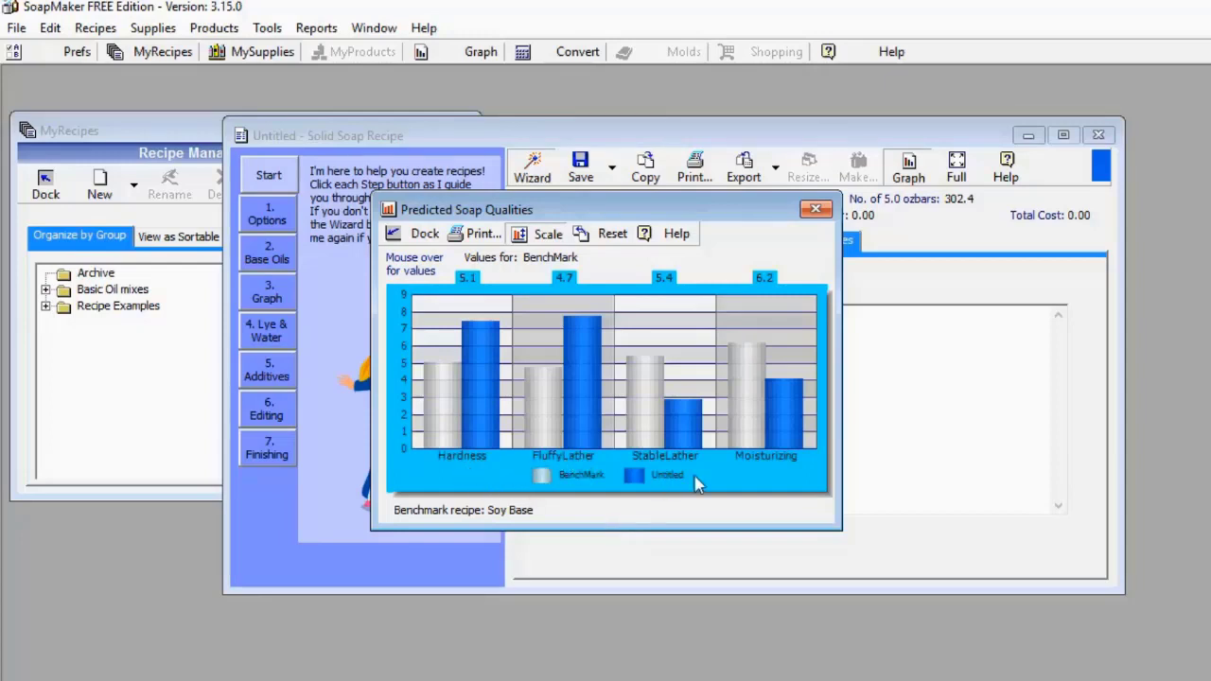
# Step: Compare the recipe's predicted hardness, fluffy lather, stable lather and moisturizing values with the Soy Base benchmark in the graph
pyautogui.moveTo(697, 461)
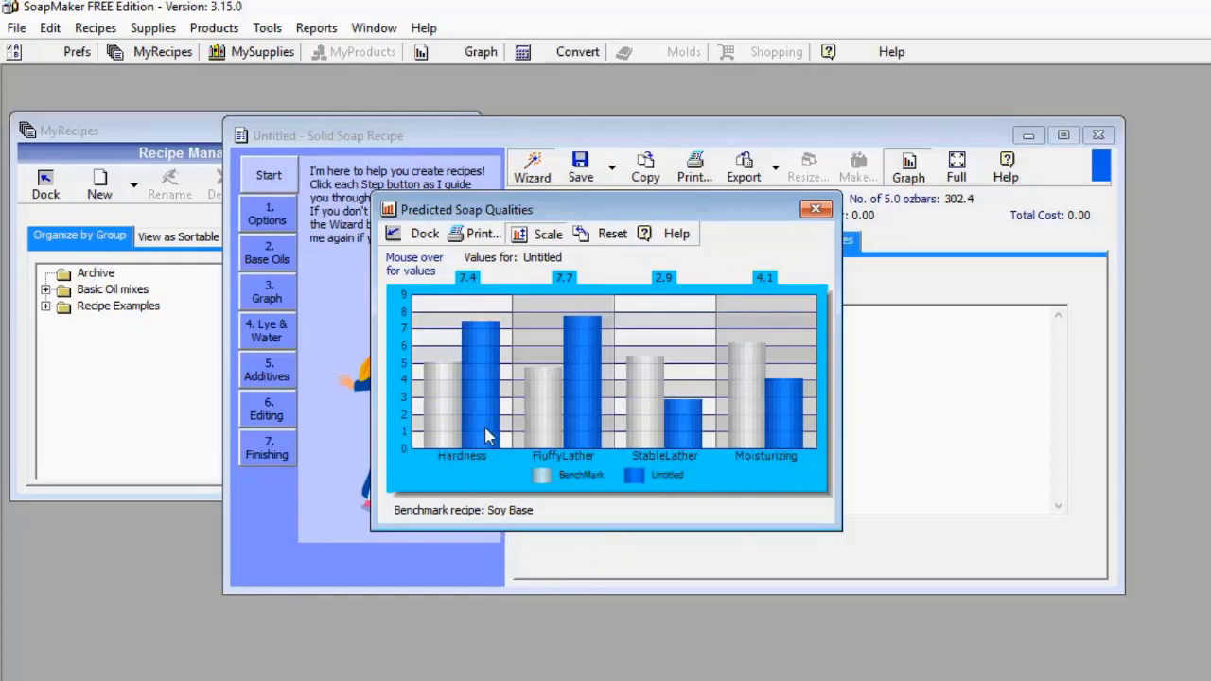
pyautogui.moveTo(421, 430)
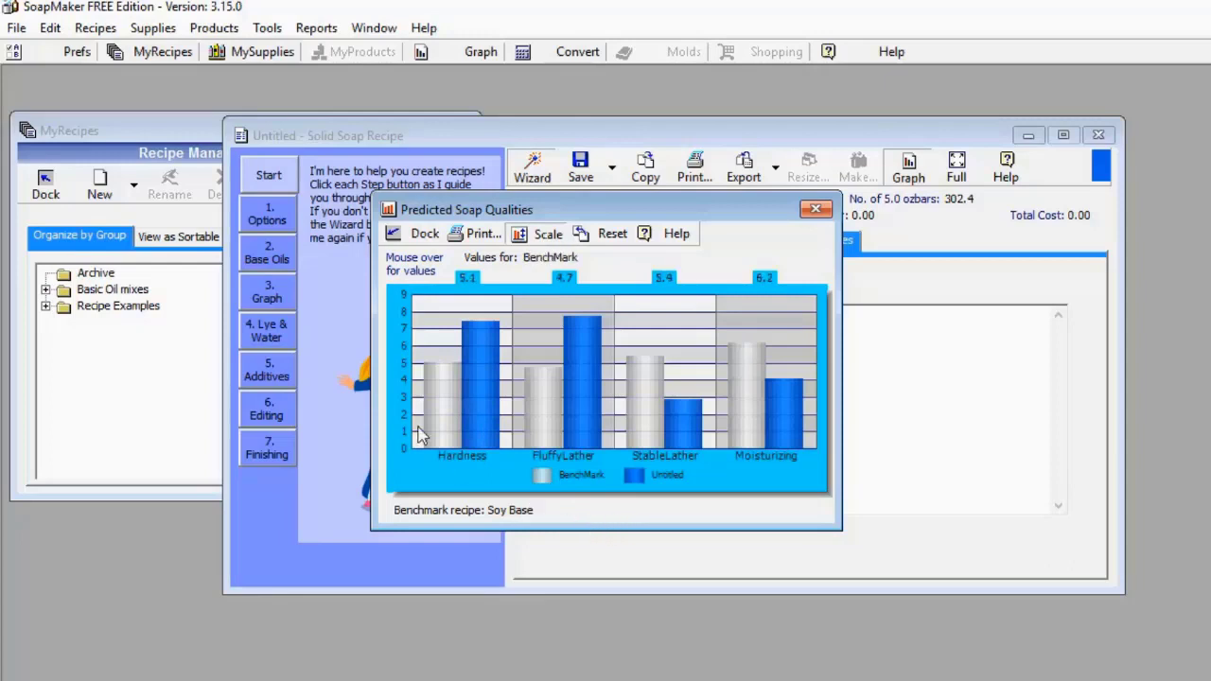
pyautogui.moveTo(494, 367)
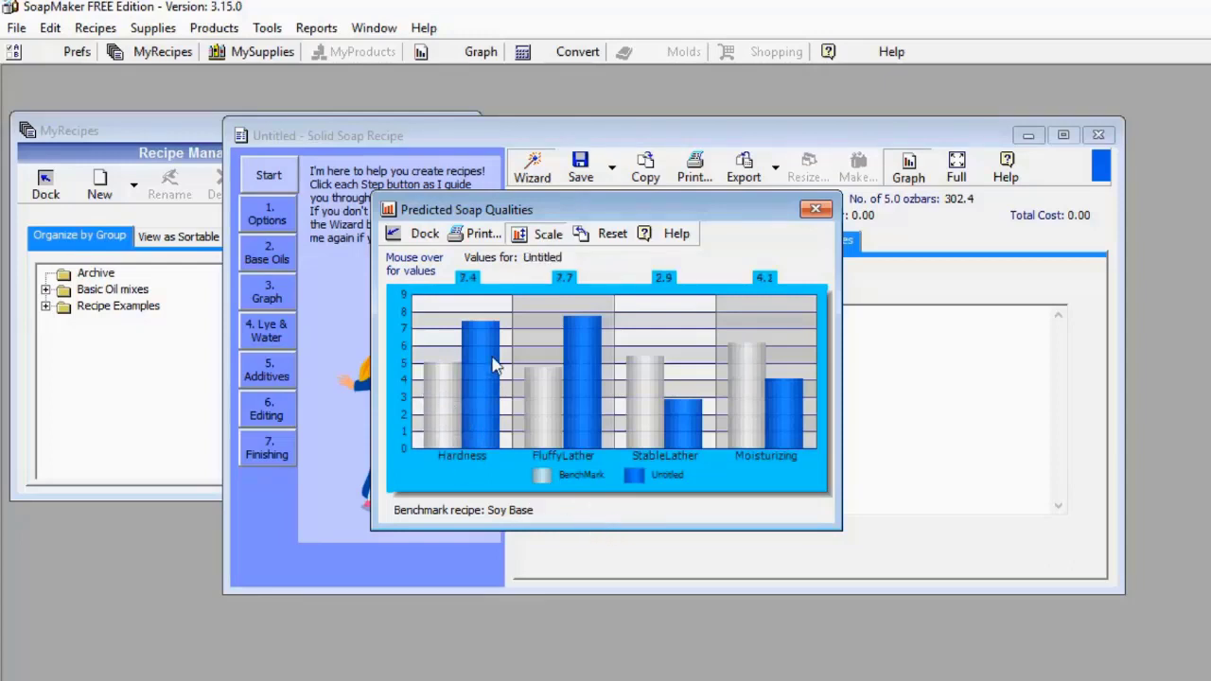
pyautogui.moveTo(444, 398)
pyautogui.moveTo(452, 446)
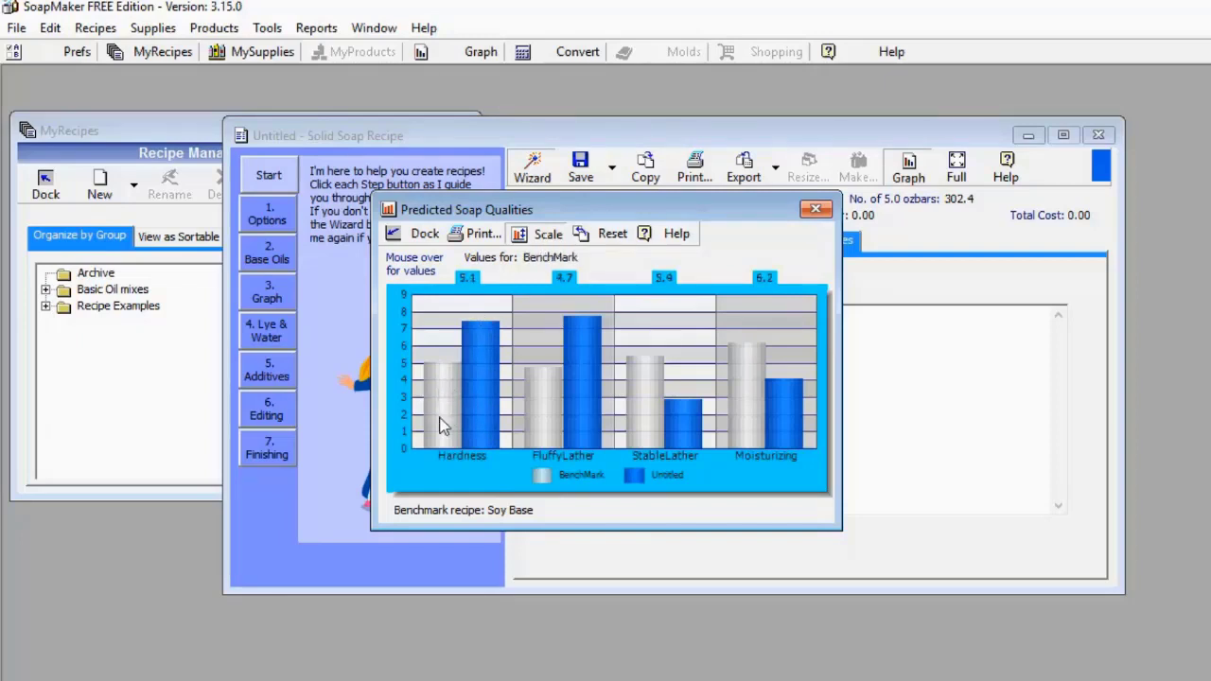
pyautogui.moveTo(482, 393)
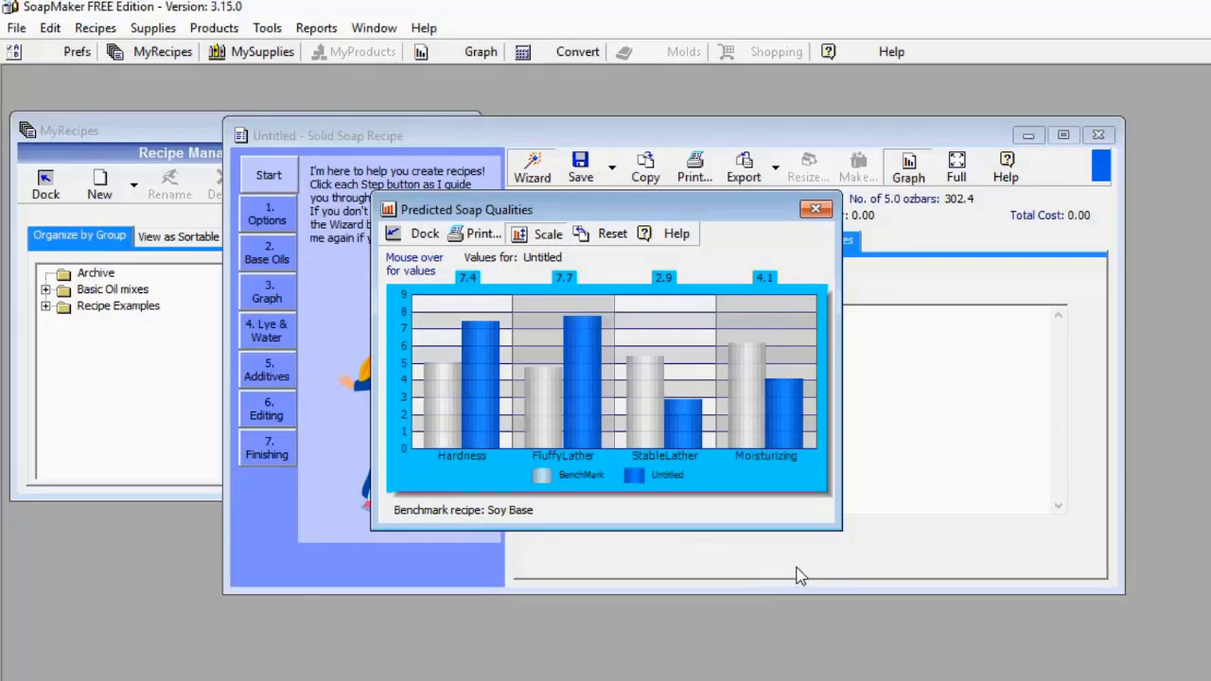
pyautogui.moveTo(465, 423)
pyautogui.moveTo(571, 449)
pyautogui.moveTo(574, 386)
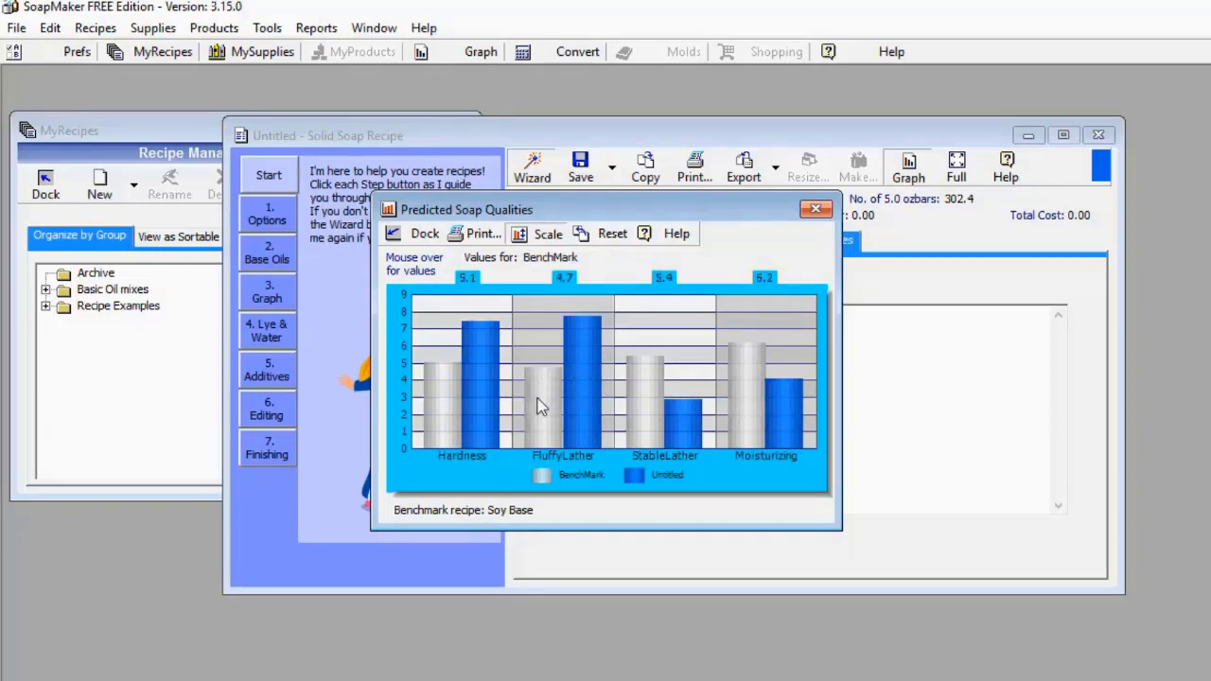
pyautogui.moveTo(572, 360)
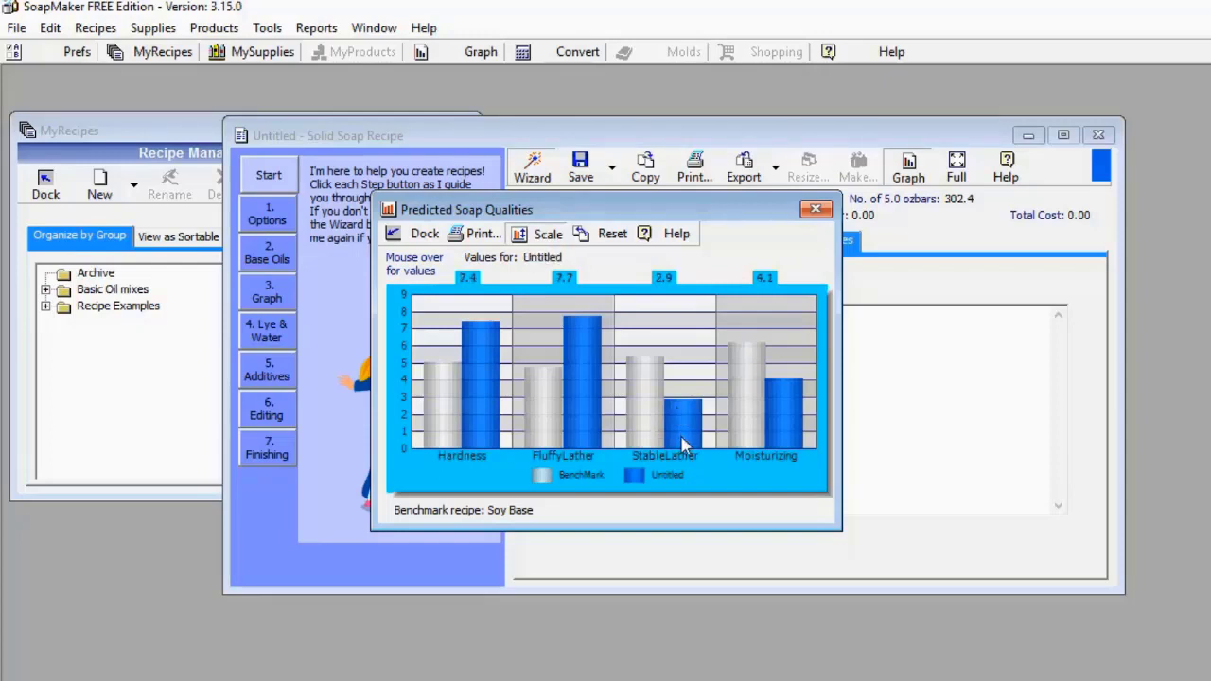
pyautogui.moveTo(651, 408)
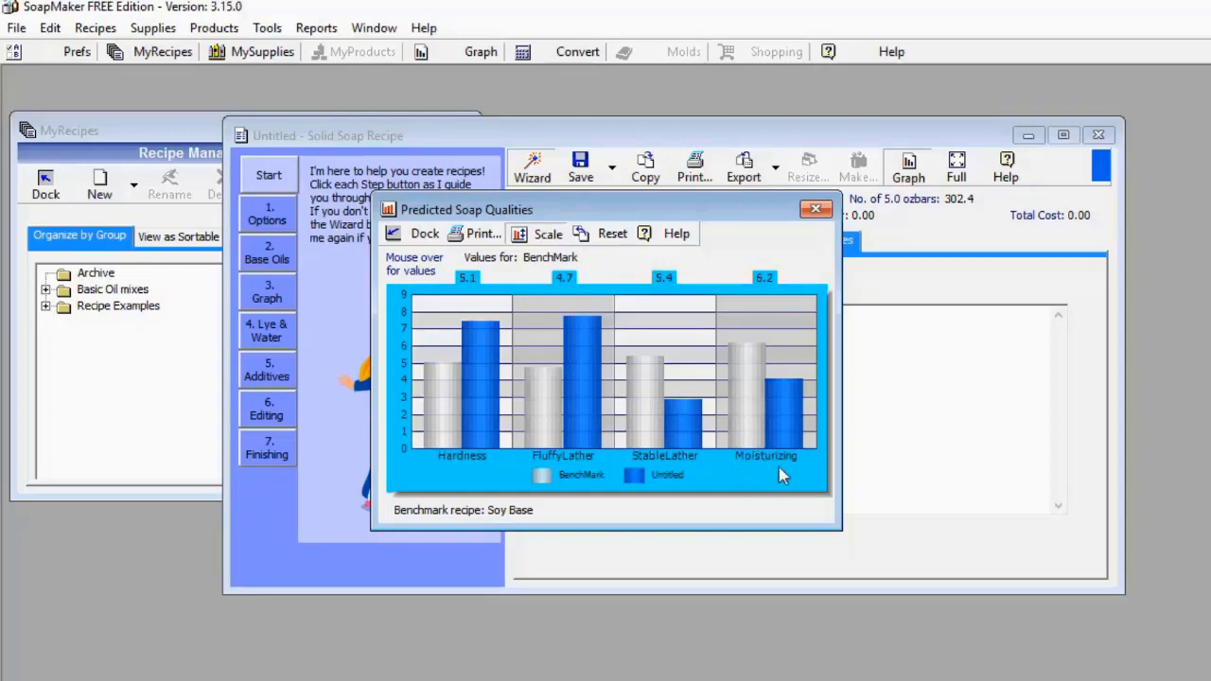
pyautogui.moveTo(783, 427)
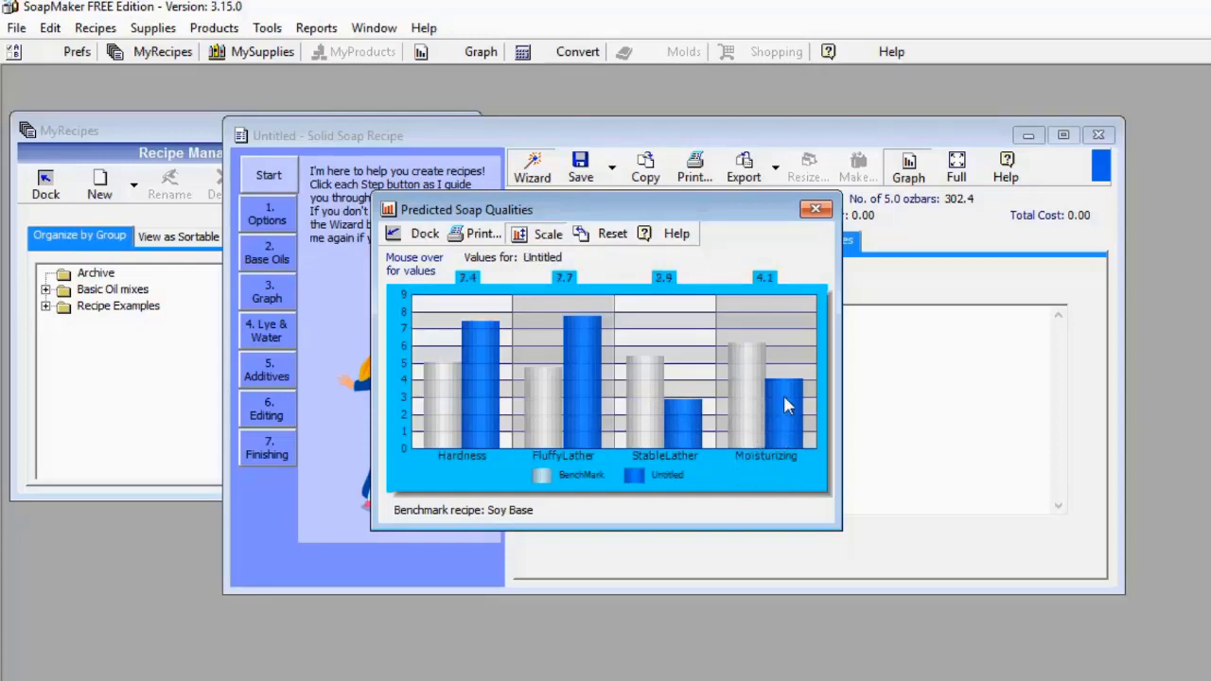
pyautogui.moveTo(742, 378)
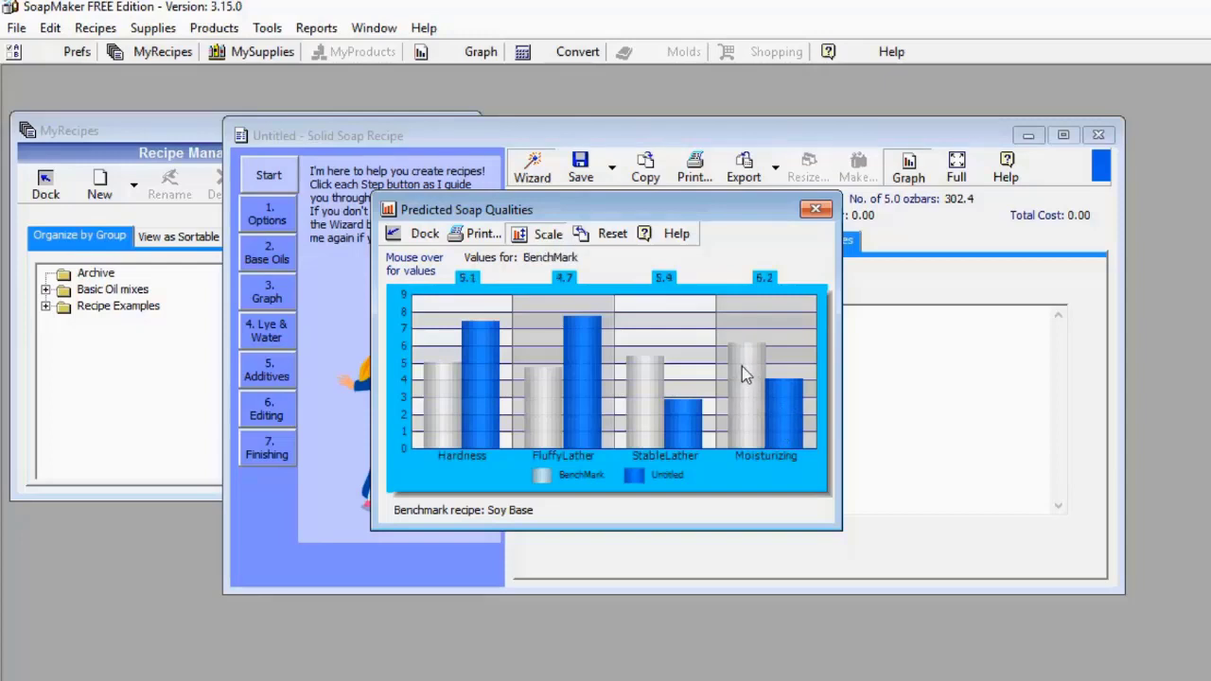
pyautogui.moveTo(776, 404)
# Step: Reposition the Predicted Soap Qualities graph so that it no longer covers the recipe's totals and section headings
pyautogui.click(908, 169)
pyautogui.moveTo(719, 211); pyautogui.dragTo(745, 219)
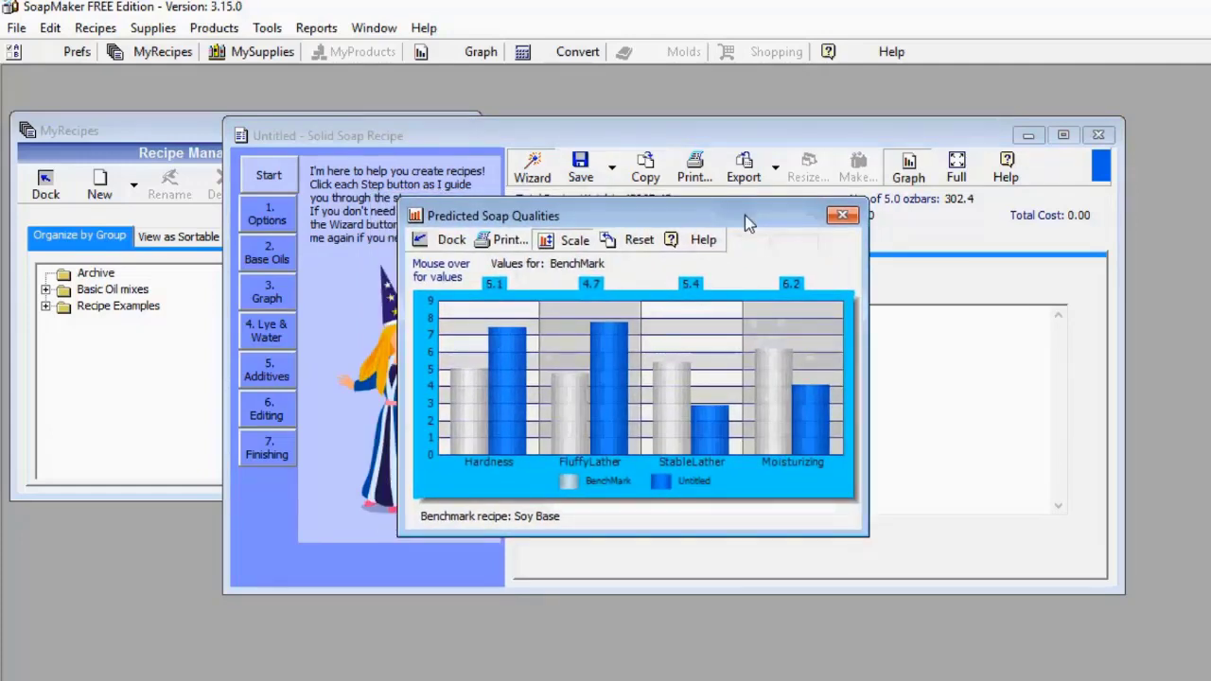
pyautogui.moveTo(745, 215); pyautogui.dragTo(768, 234)
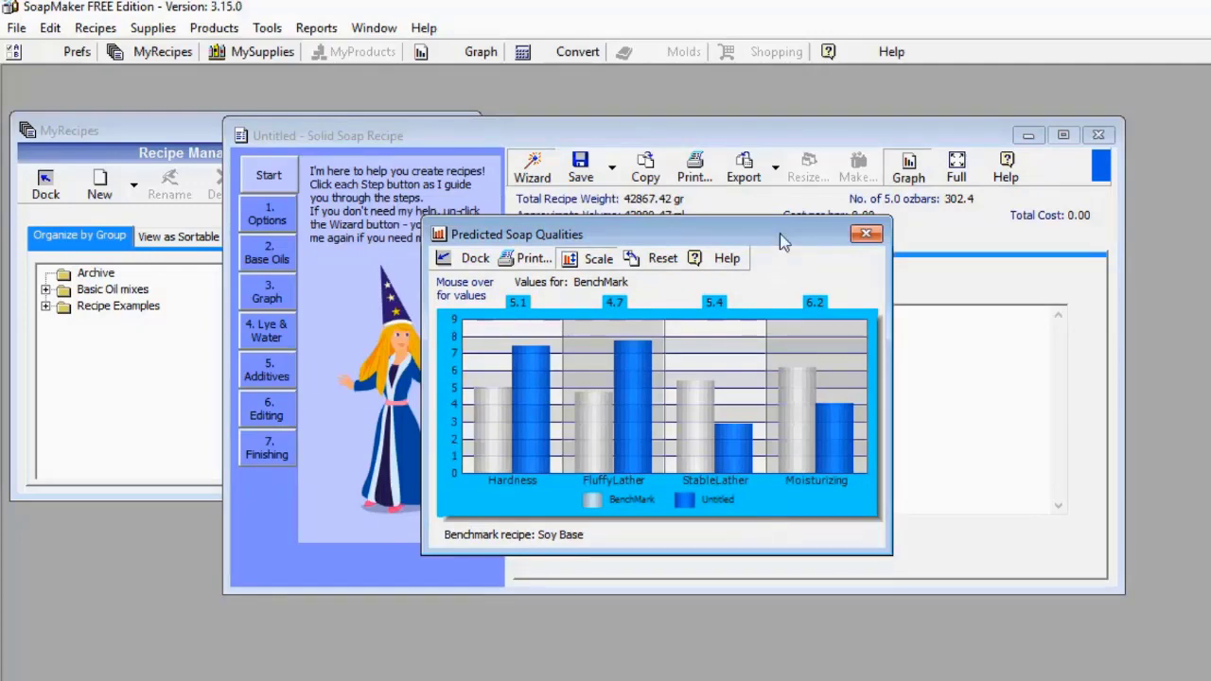
pyautogui.moveTo(768, 238); pyautogui.dragTo(757, 206)
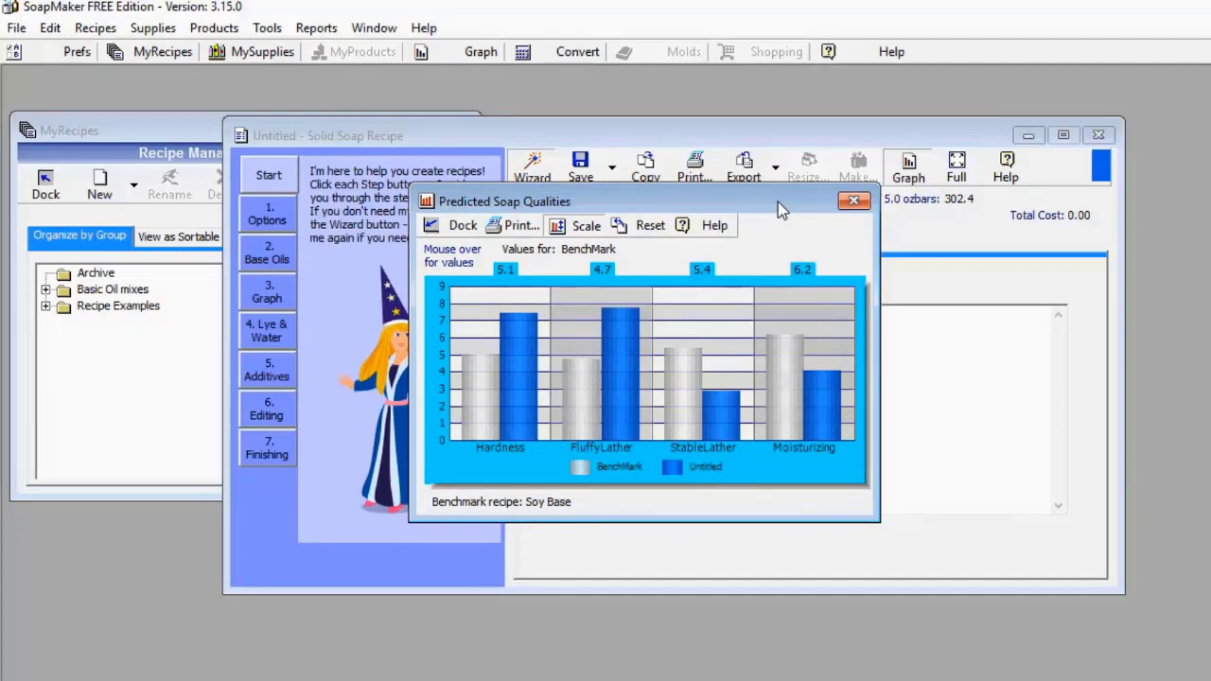
pyautogui.moveTo(778, 202); pyautogui.dragTo(843, 297)
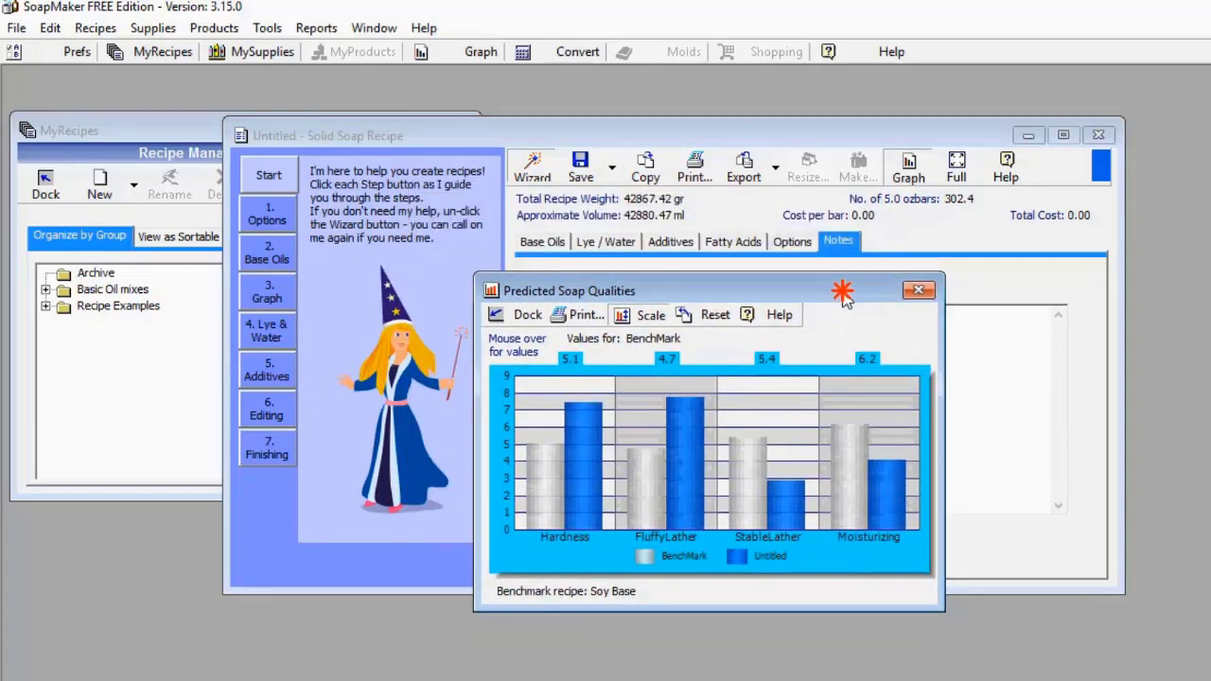